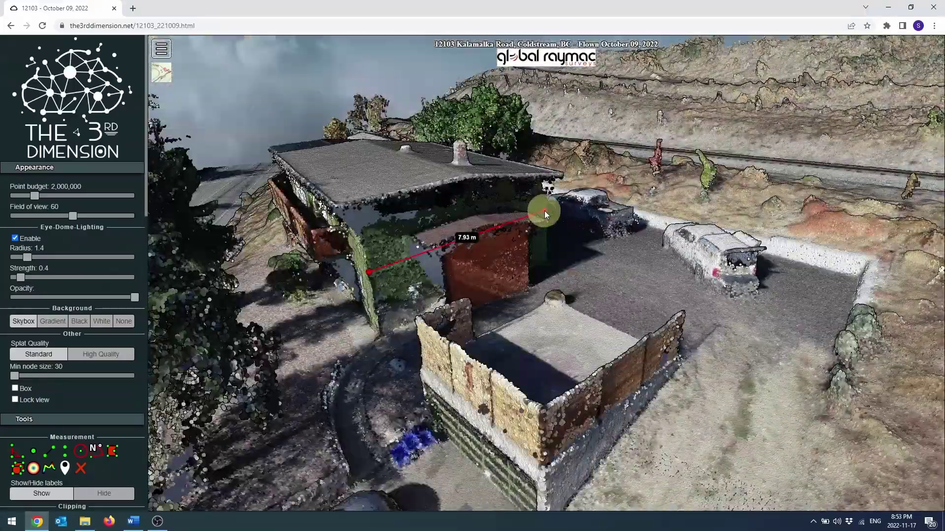
Measure the distance across the house's end wall and mark a measurement point at the top of the roadside tree.
click(545, 211)
right_click(524, 225)
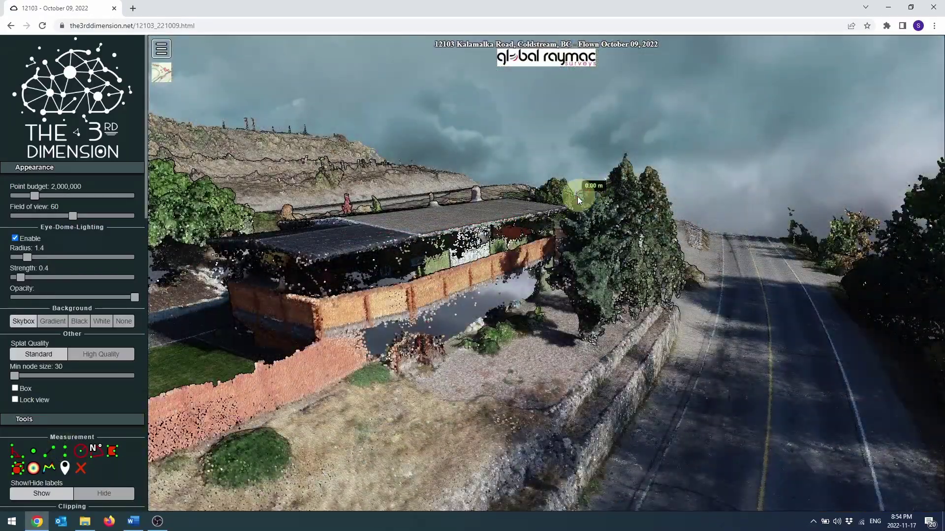
click(594, 187)
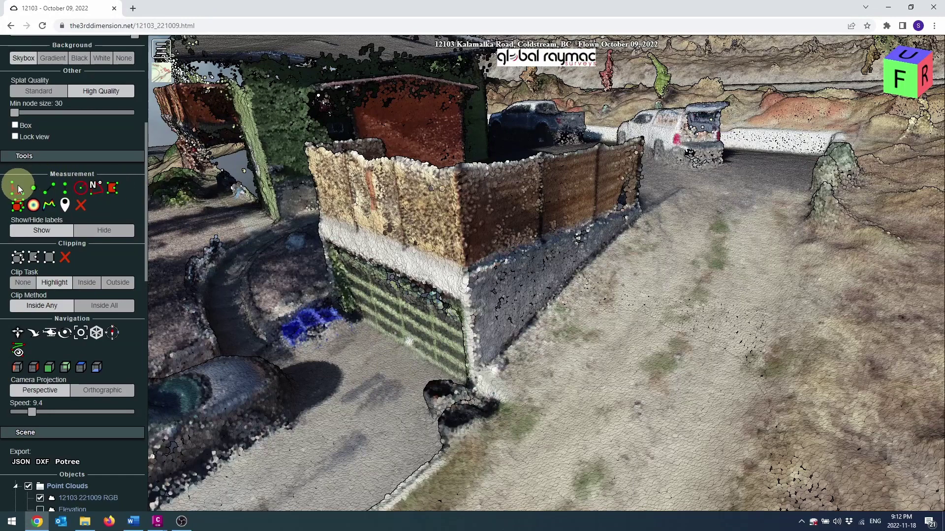
Measure the angle at the outer corner of the walled parking pad, using three points along the base of its wooden fence.
click(18, 185)
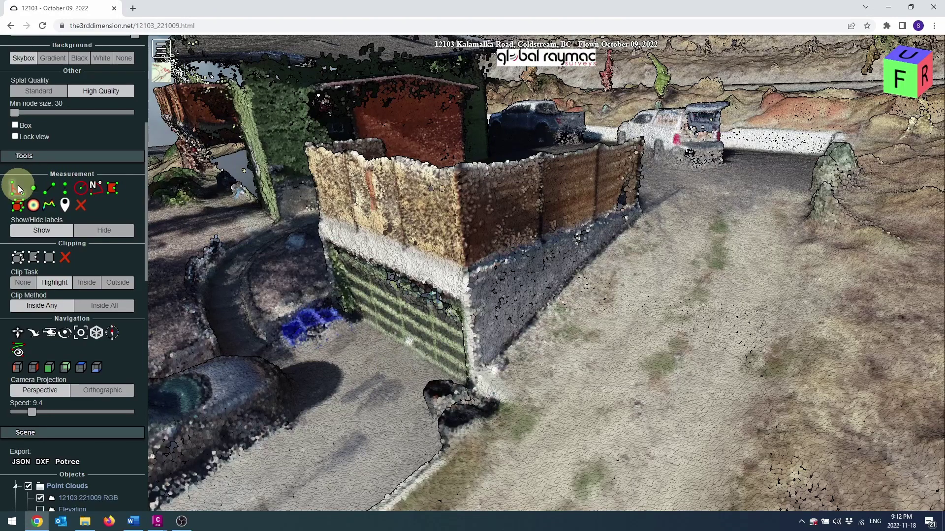
click(326, 226)
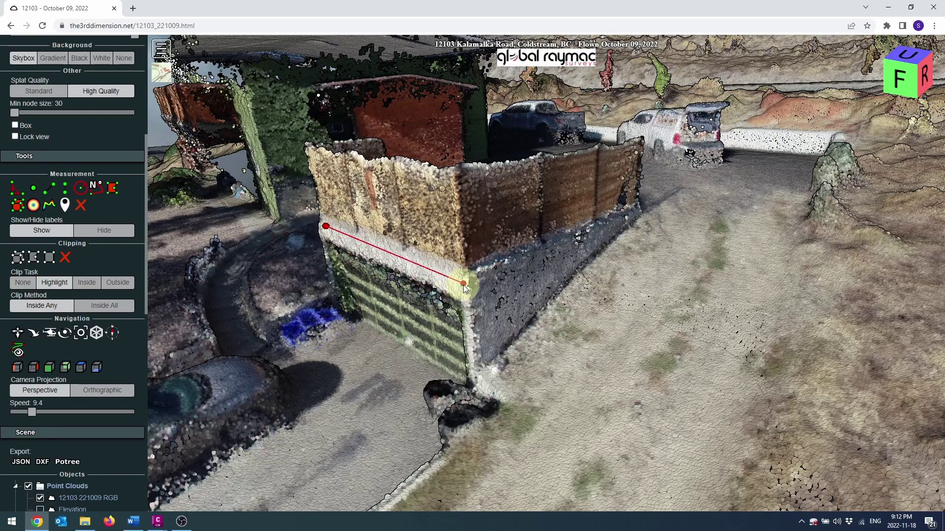
click(463, 284)
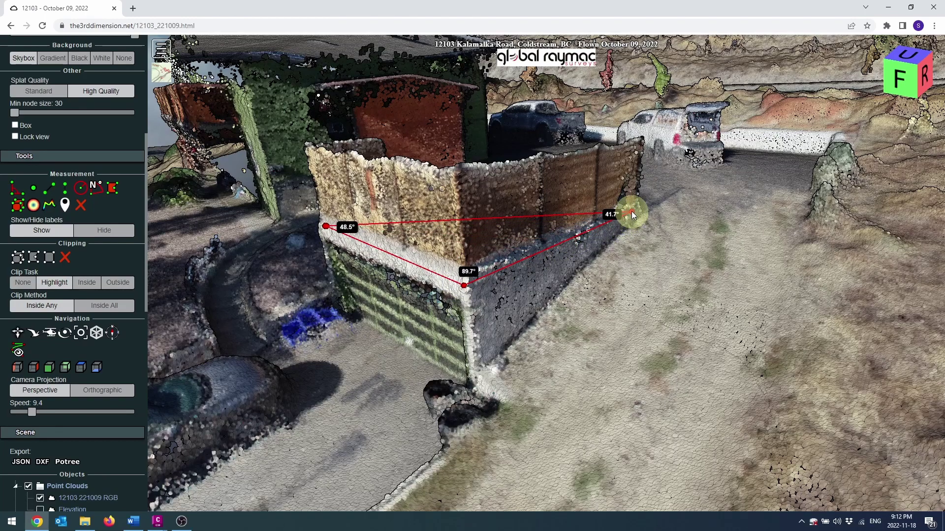
drag(540, 285, 524, 318)
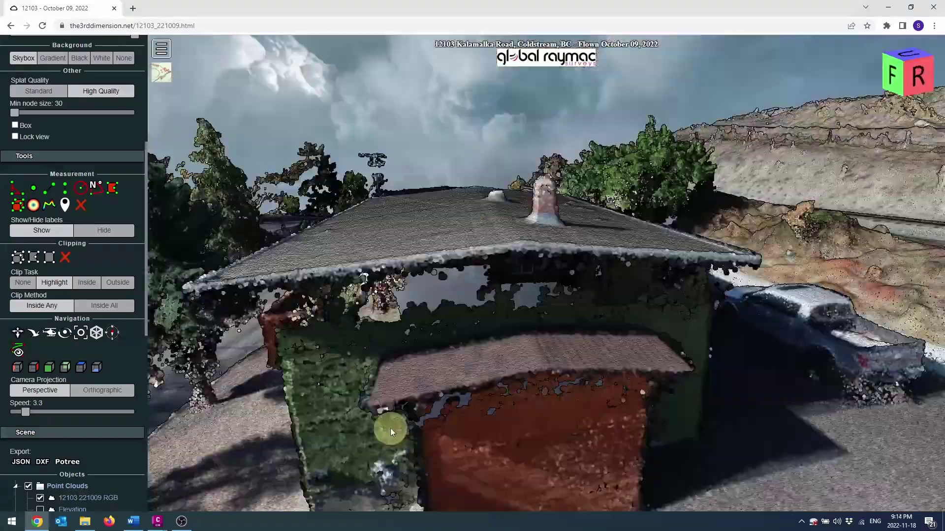
Measure the angles of the house's gable roof edge, using its two eave corners and the ridge peak.
click(13, 188)
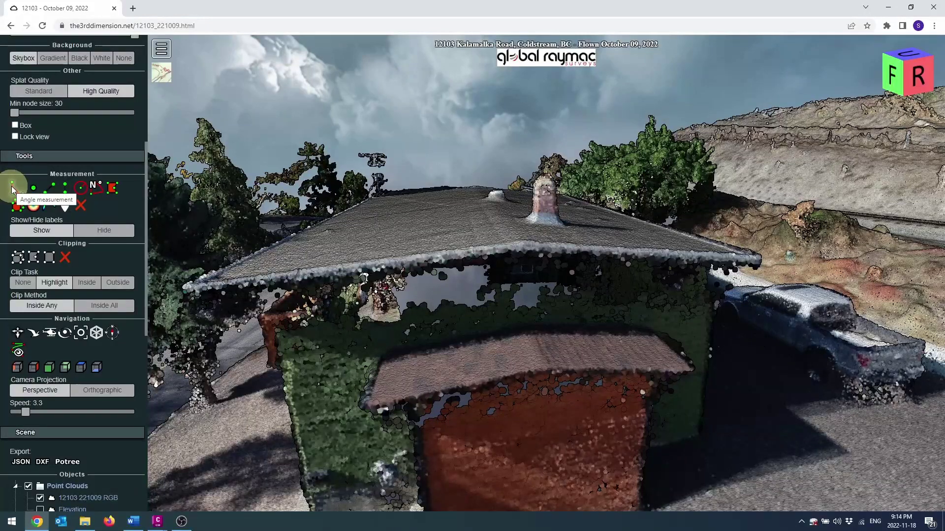
click(206, 294)
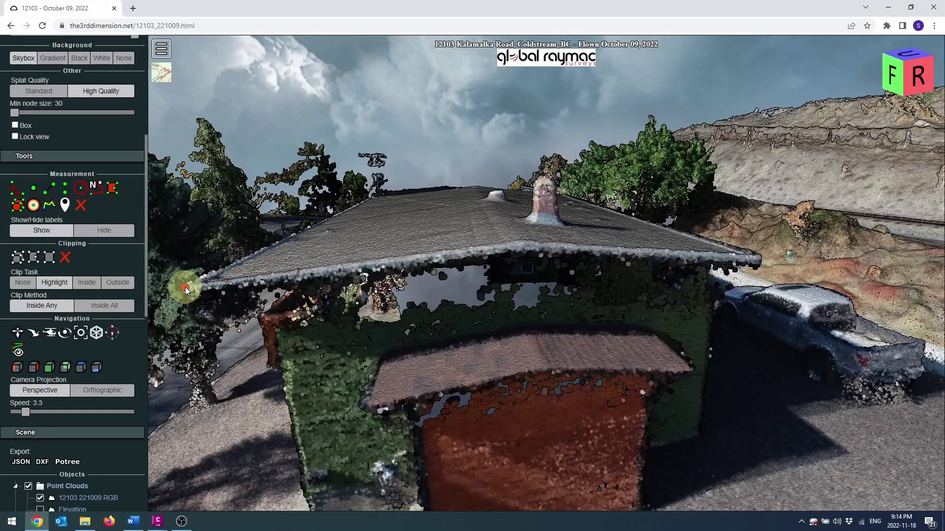
click(759, 258)
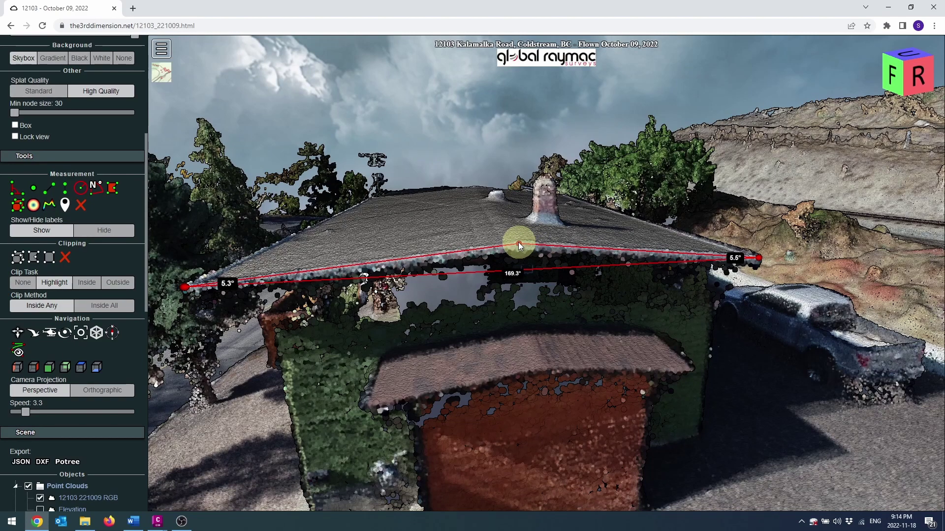
mouse_move(518, 258)
mouse_down()
mouse_move(600, 257)
mouse_move(550, 275)
mouse_up()
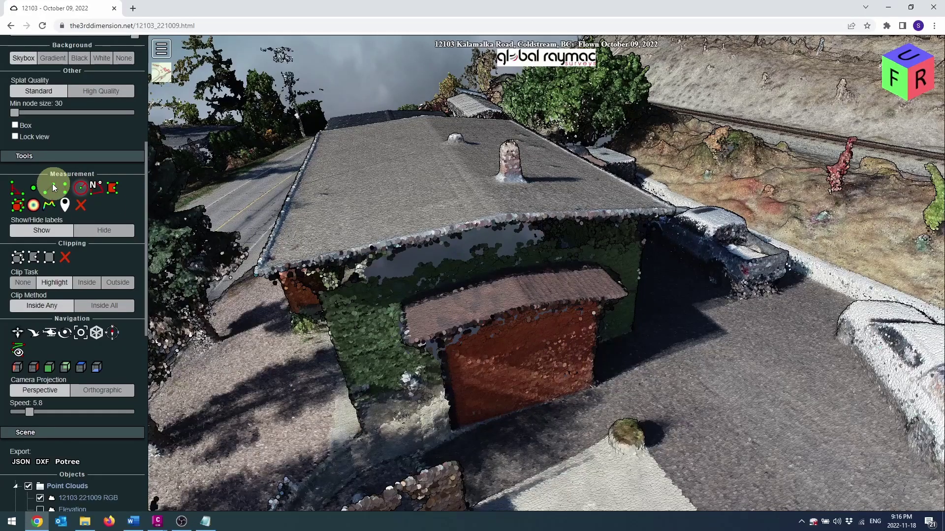
Place two point measurements on the house roof, one beside the chimney and one at the roadside eave corner.
click(33, 189)
click(332, 184)
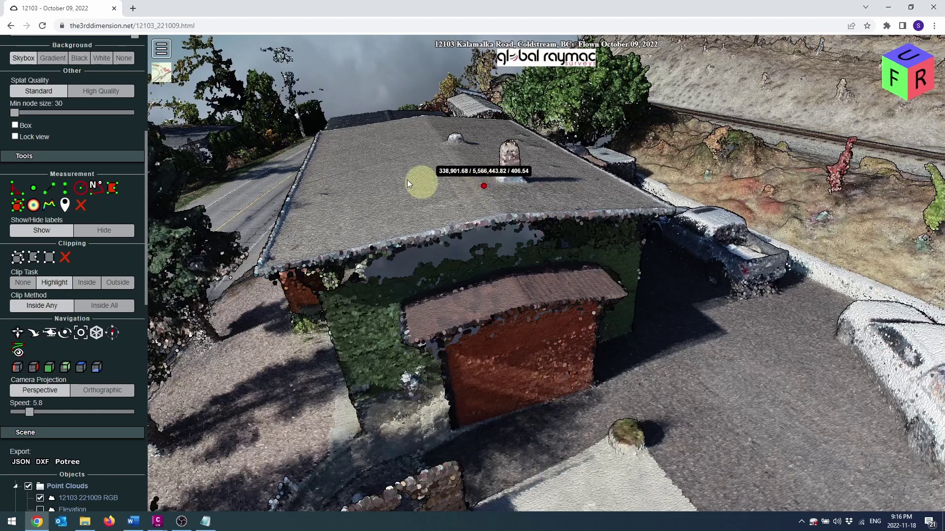
click(36, 187)
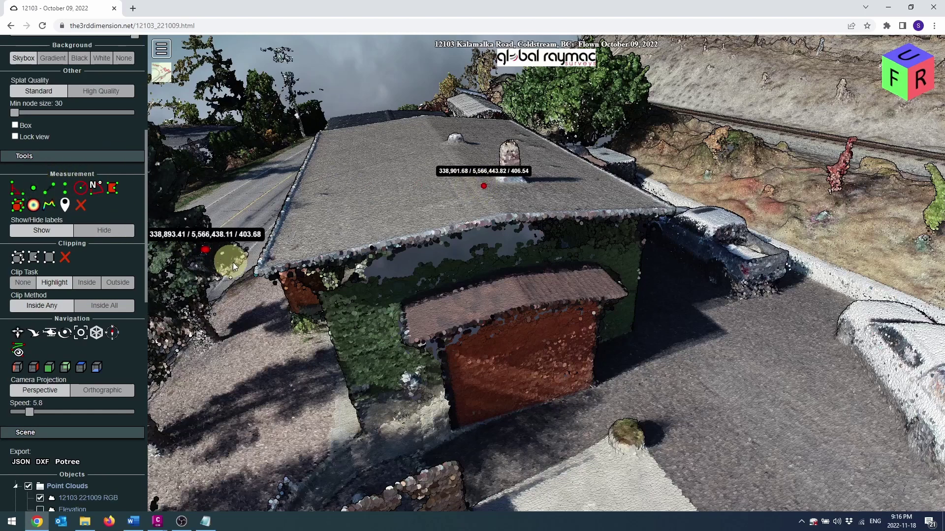
click(256, 274)
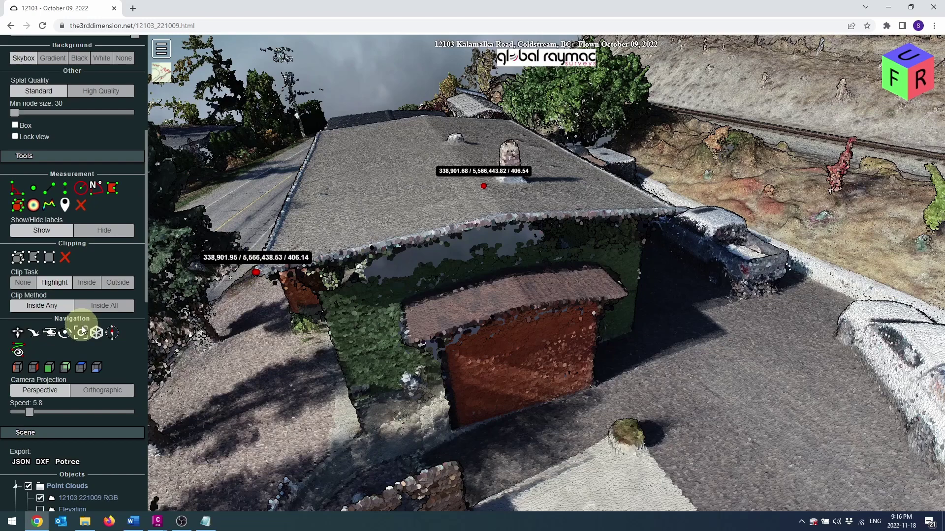
Copy the coordinates of the point beside the chimney into the Notepad file on a new line below the heading.
scroll(88, 334, down, 6)
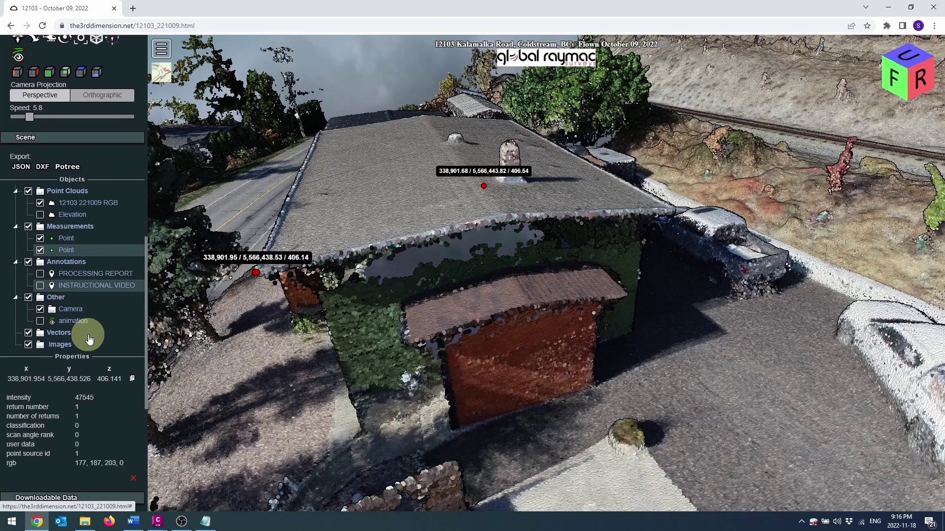
scroll(89, 340, down, 1)
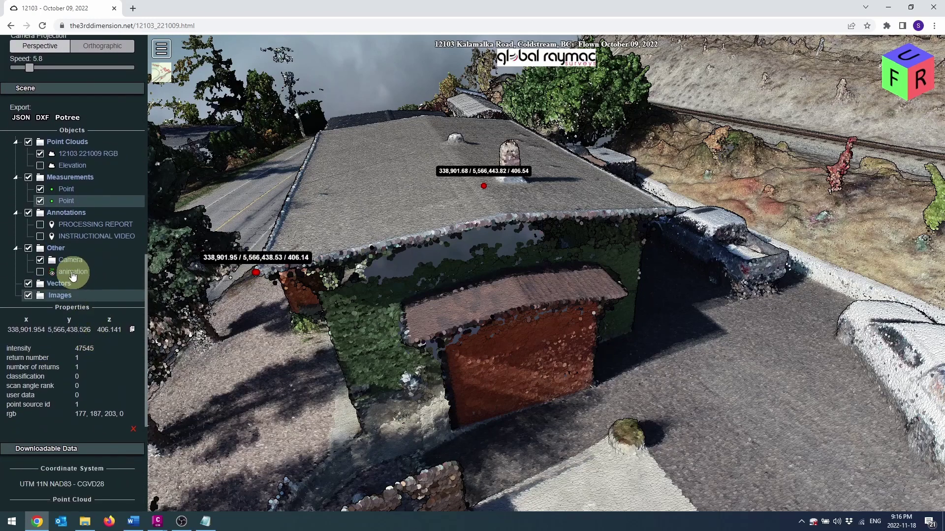
click(64, 189)
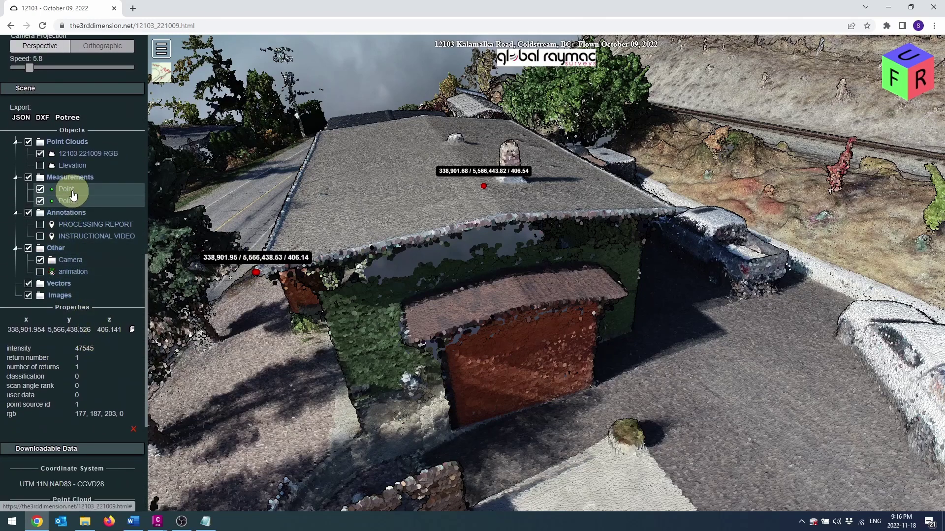
click(132, 329)
click(206, 526)
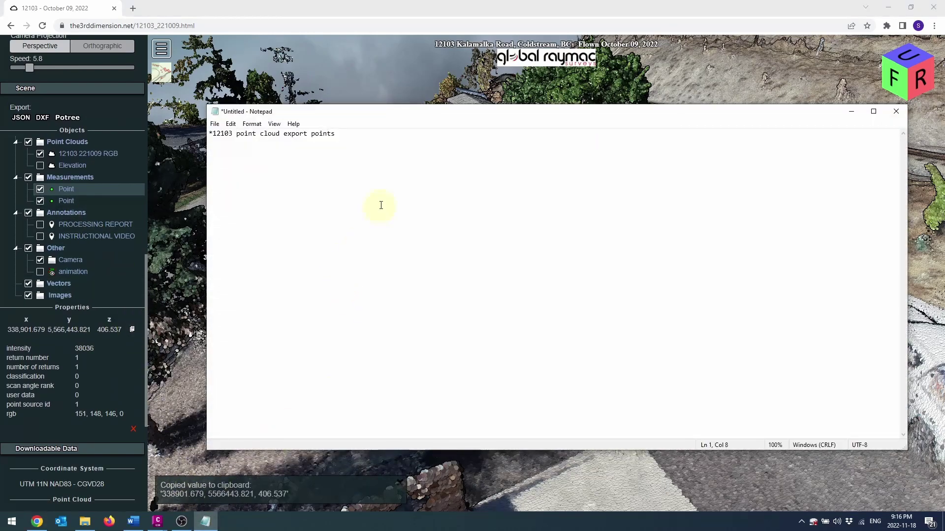
key(Return)
key(ctrl+v)
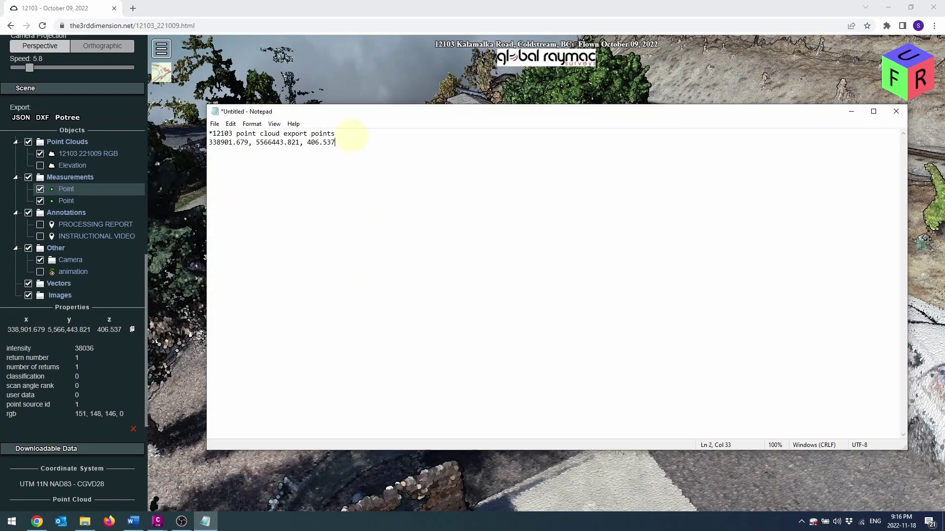
Copy the eave corner point's coordinates onto the next line of the Notepad file and return to the point cloud.
click(66, 201)
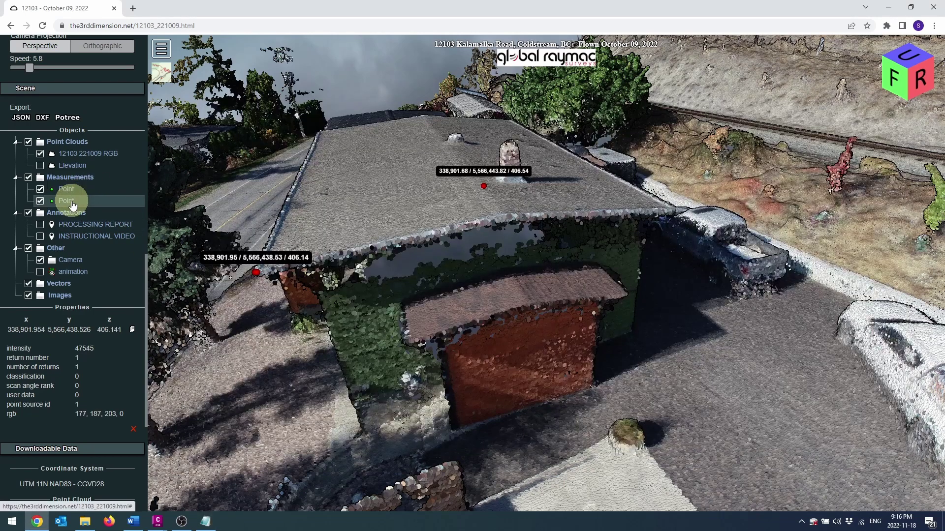
click(133, 329)
click(206, 522)
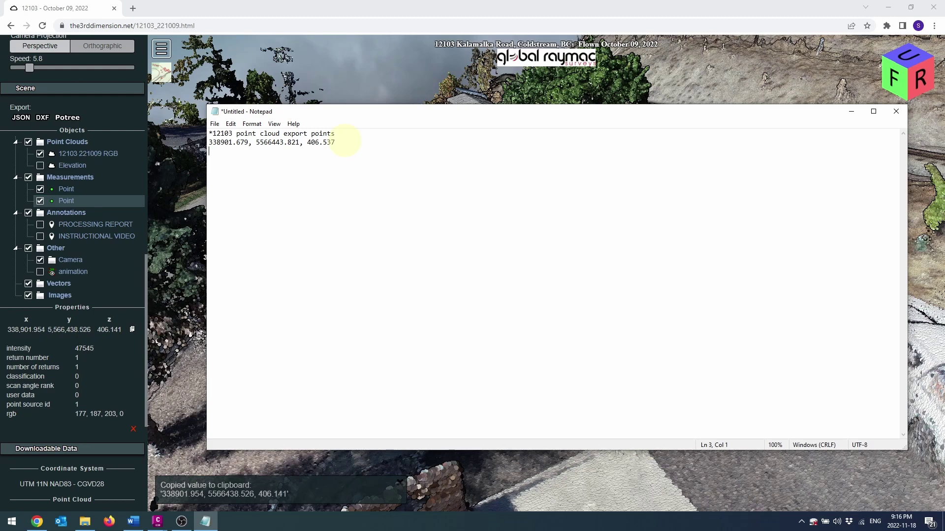
key(ctrl+v)
click(374, 60)
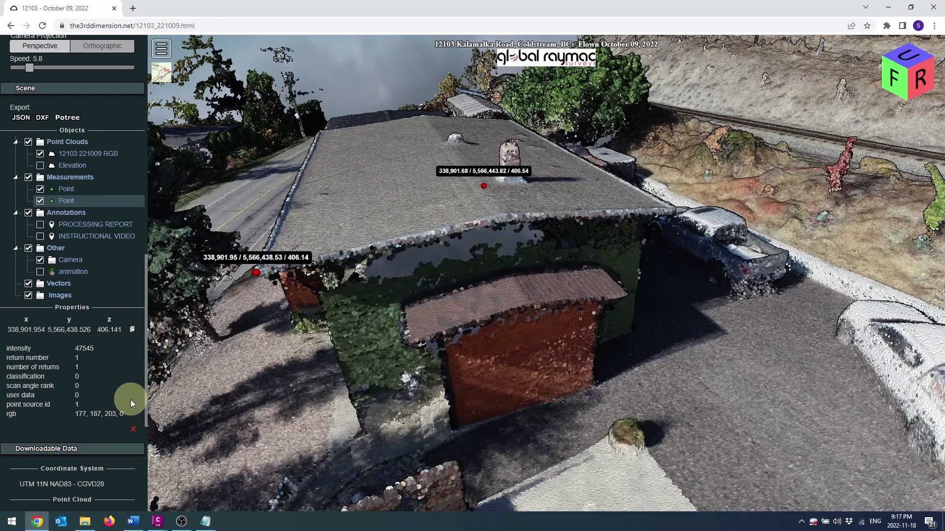
Remove all existing measurements and measure the distance across the house's end wall between its two corners.
scroll(132, 394, up, 4)
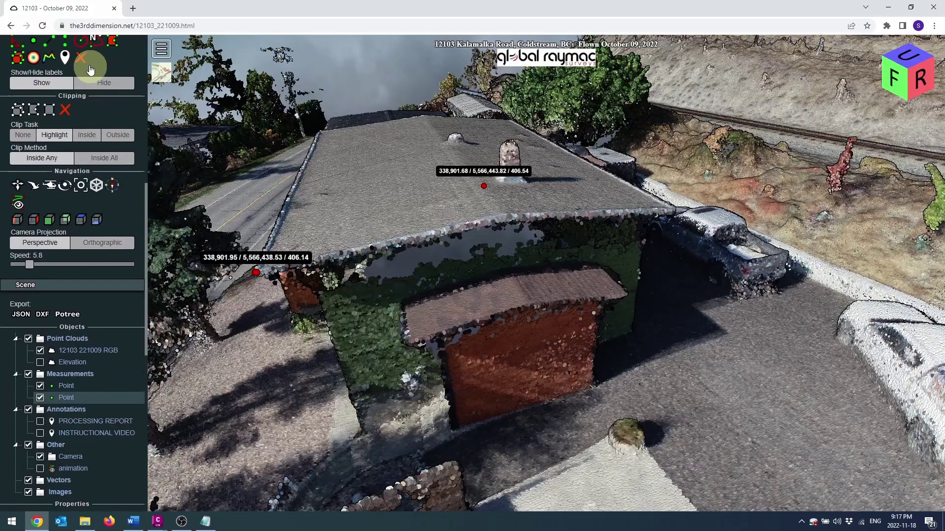
click(78, 56)
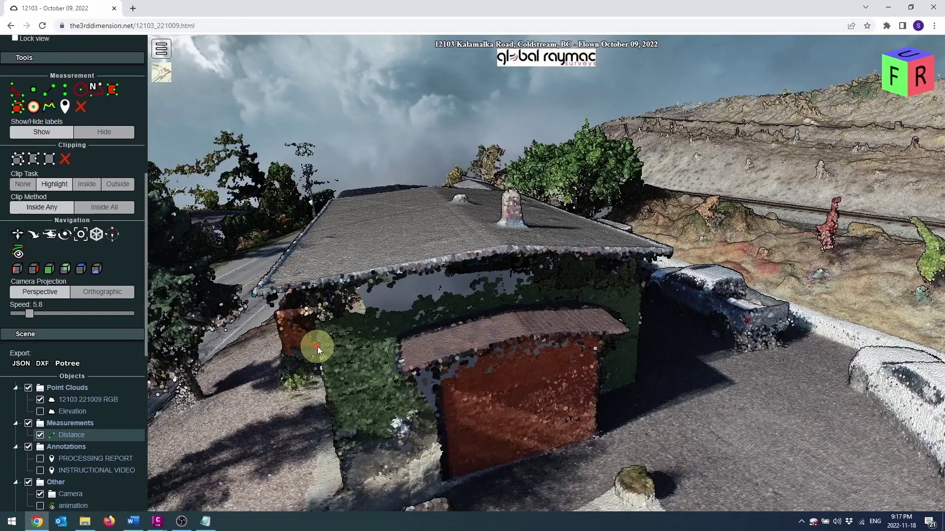
click(317, 346)
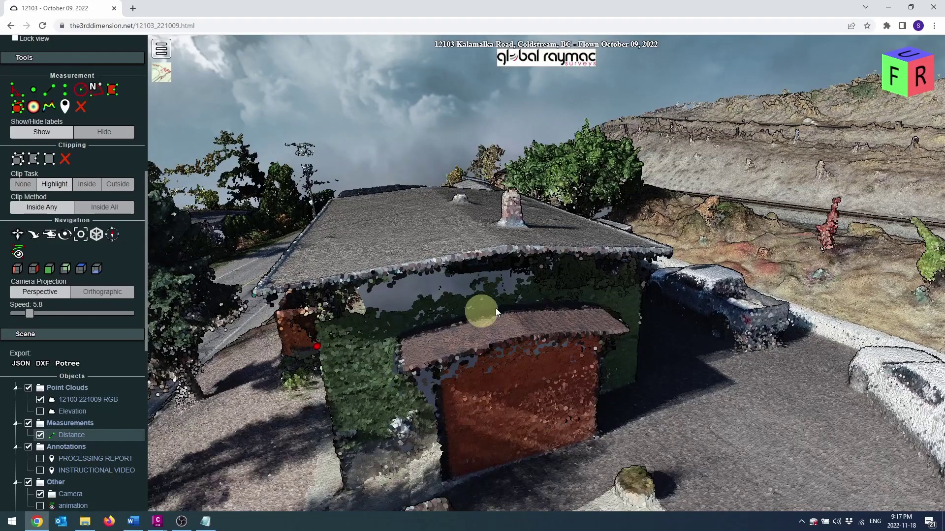
click(627, 294)
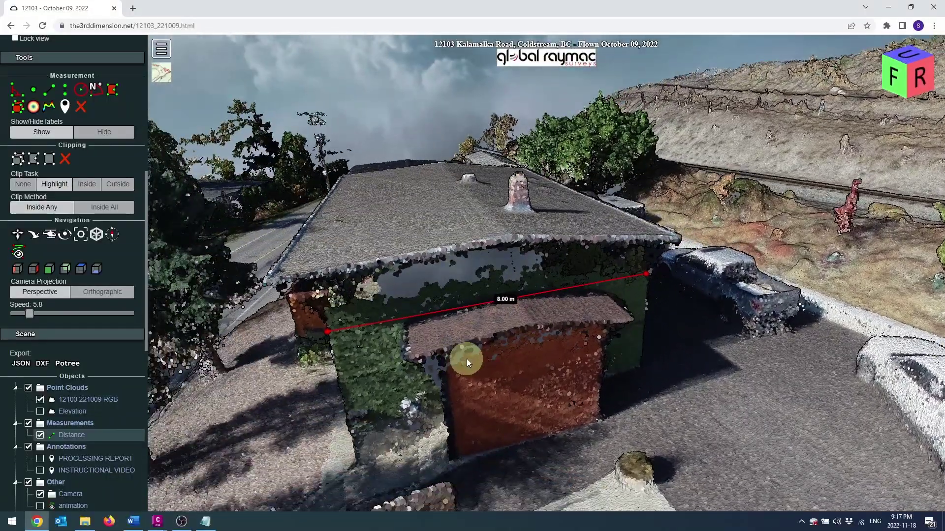
Measure the distance in consecutive segments along the base of the roadside retaining wall, ending at the driveway, and hide the measurement labels.
drag(467, 358, 543, 342)
scroll(544, 343, down, 5)
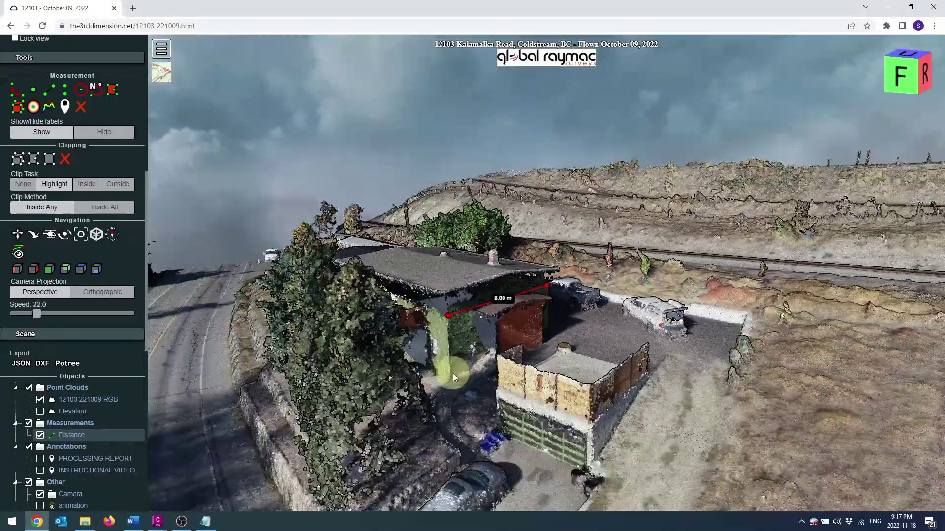
drag(453, 373, 492, 379)
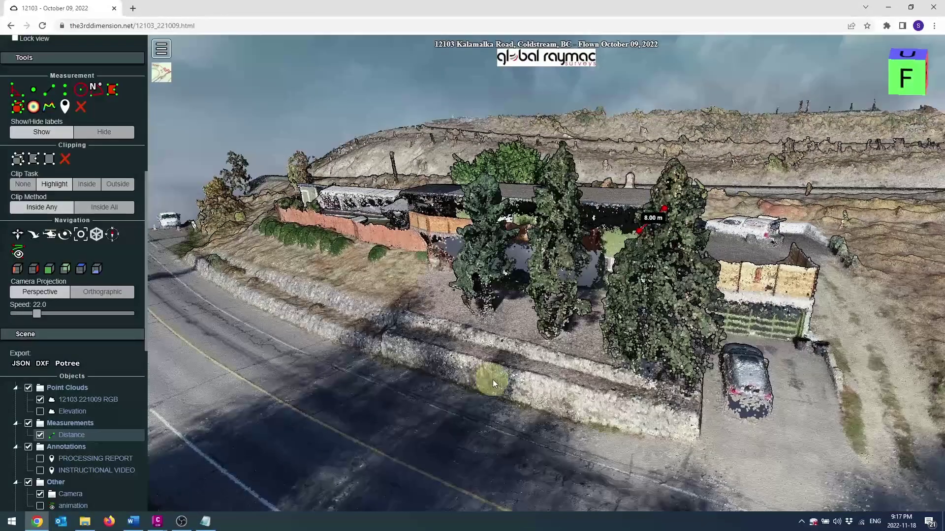
click(49, 90)
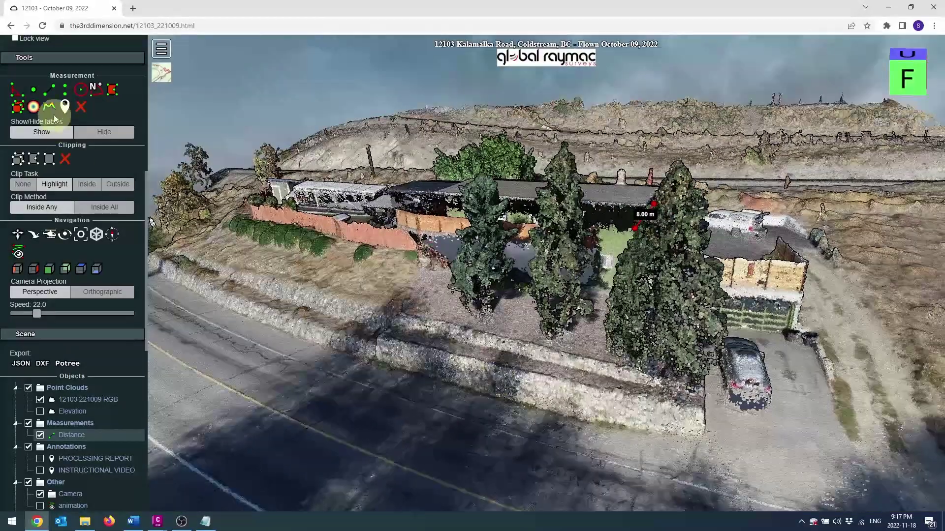
click(206, 300)
click(251, 320)
click(303, 339)
click(356, 359)
click(400, 368)
click(538, 410)
click(604, 424)
click(657, 430)
click(697, 439)
right_click(697, 439)
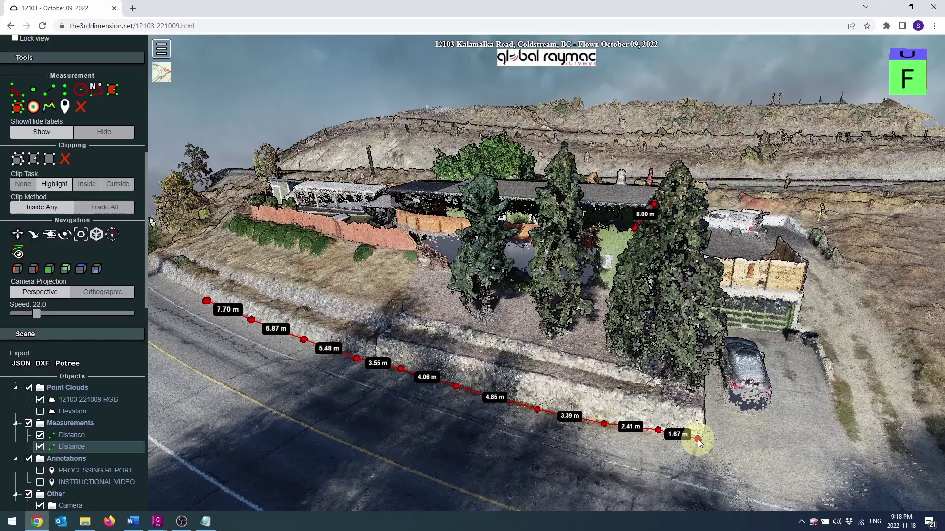
click(101, 134)
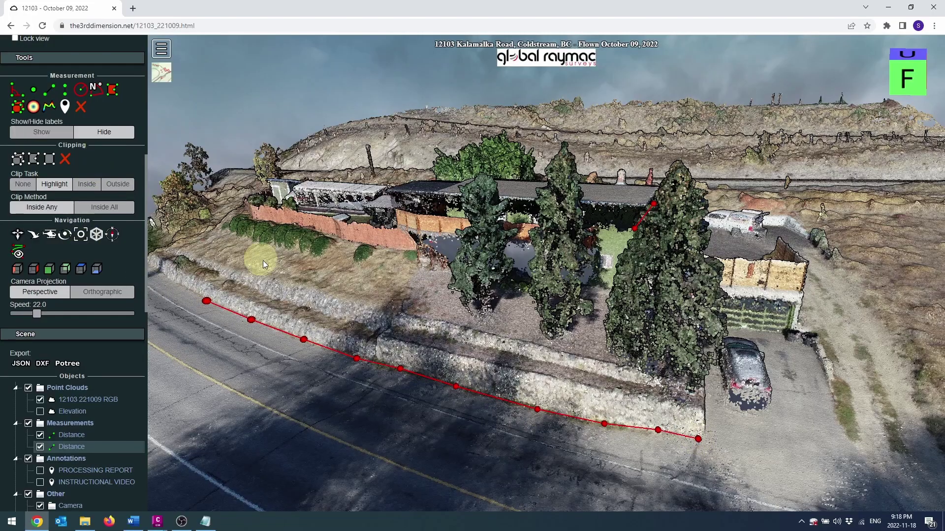
Measure the height from the house's gable roof edge down to the parking area, and show the measurement labels.
drag(420, 333, 332, 311)
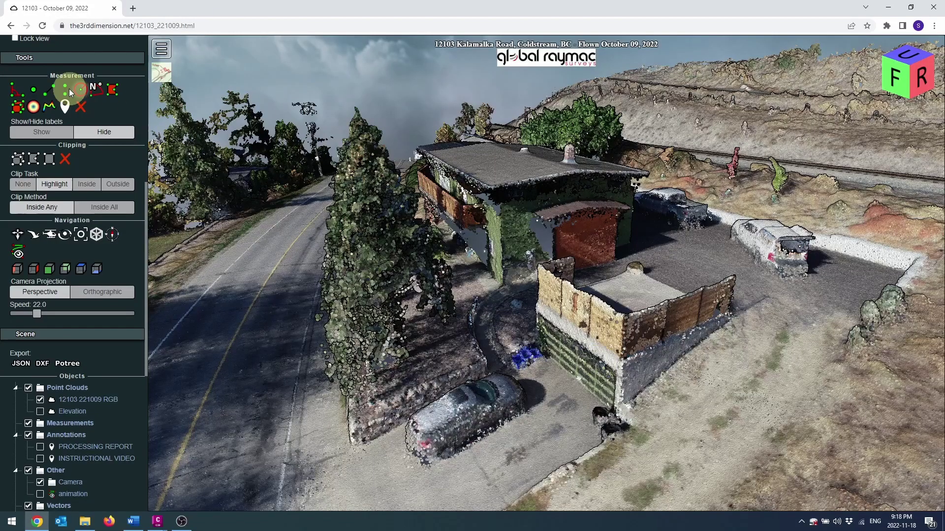
click(69, 88)
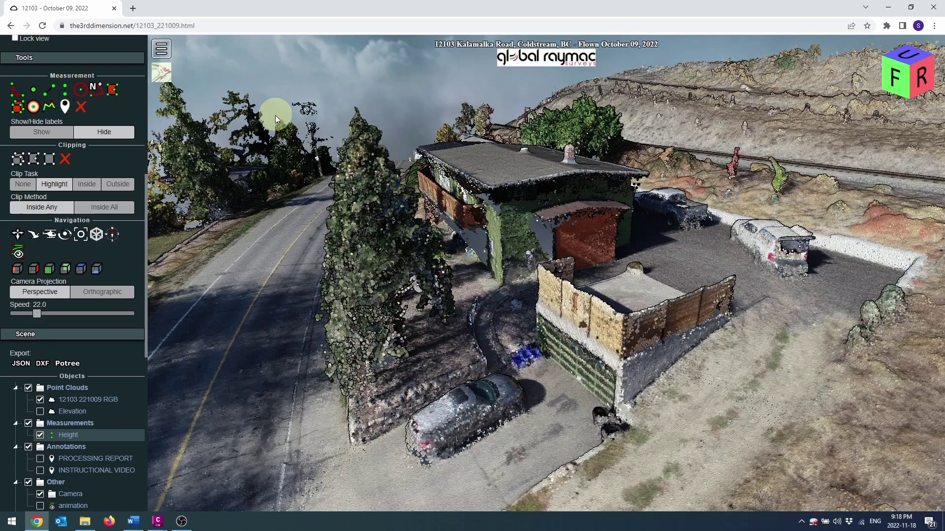
click(574, 167)
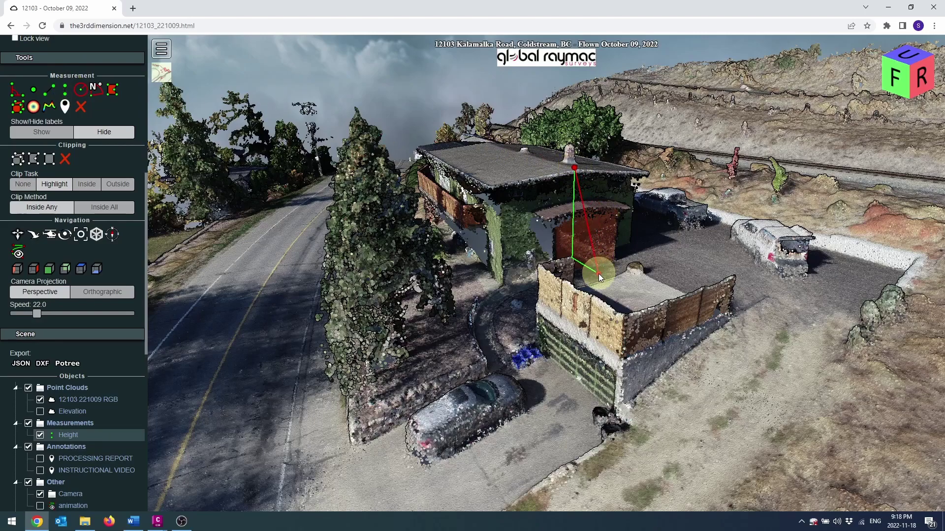
drag(618, 249, 350, 251)
scroll(556, 190, down, 3)
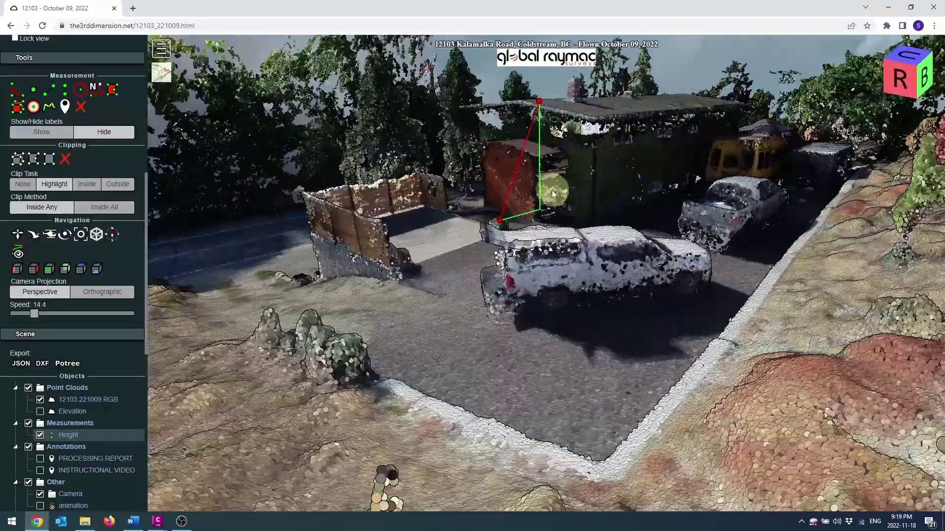
scroll(548, 229, down, 2)
click(42, 131)
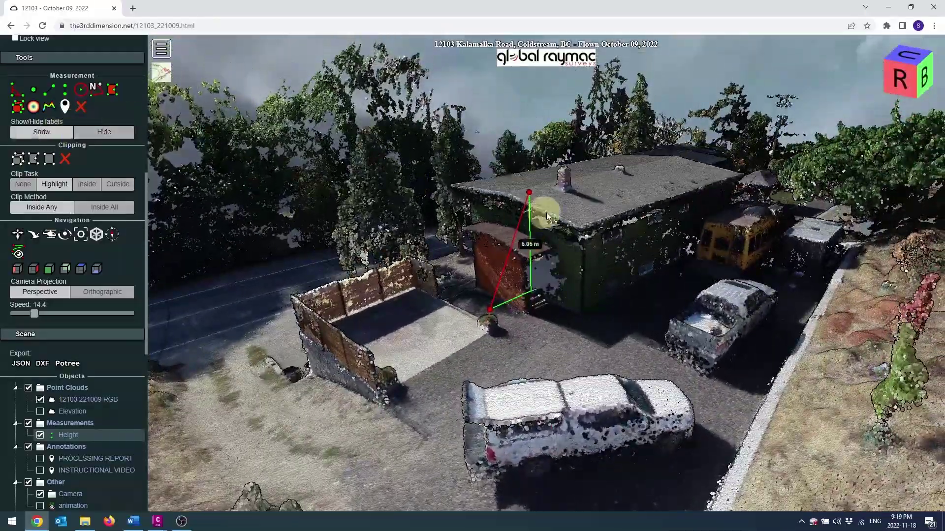
Fine-tune the roof-edge and ground points of the house height measurement.
scroll(541, 201, down, 4)
drag(518, 134, 517, 134)
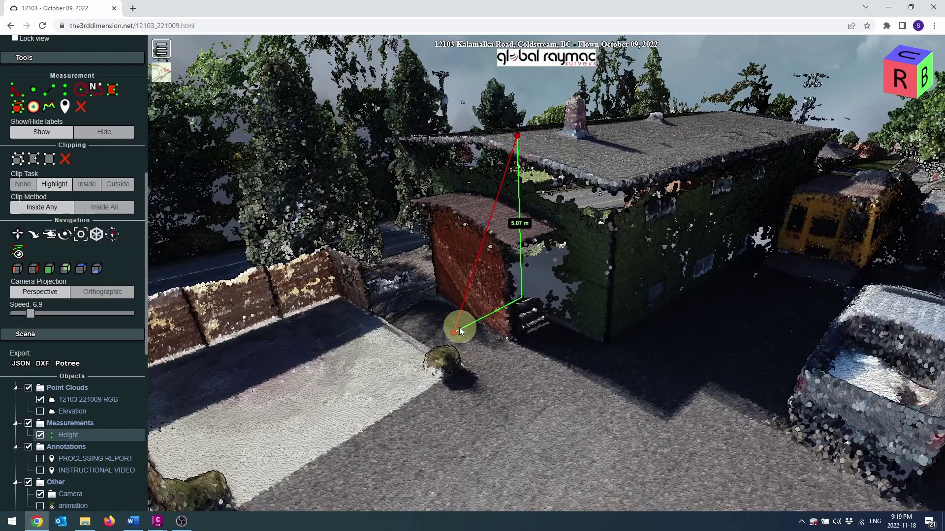
drag(456, 329, 461, 339)
Measure the height of the tall roadside tree from its tip and move the lower point down to the road edge.
drag(562, 314, 713, 290)
scroll(601, 318, down, 5)
click(61, 87)
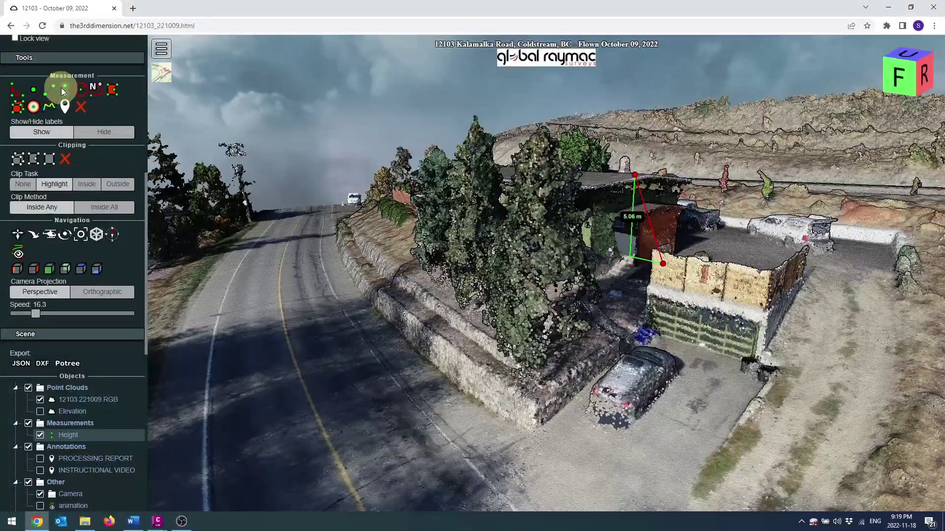
click(447, 294)
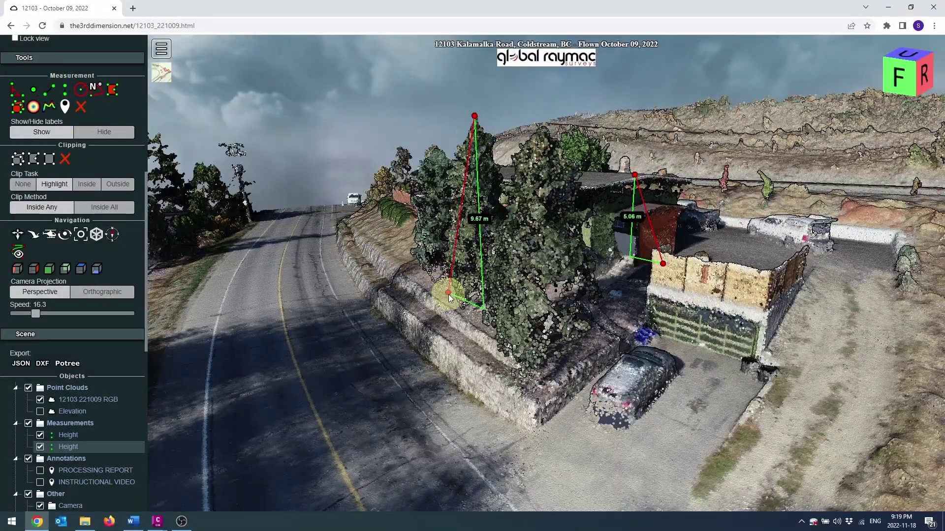
drag(443, 293, 371, 375)
drag(466, 374, 468, 428)
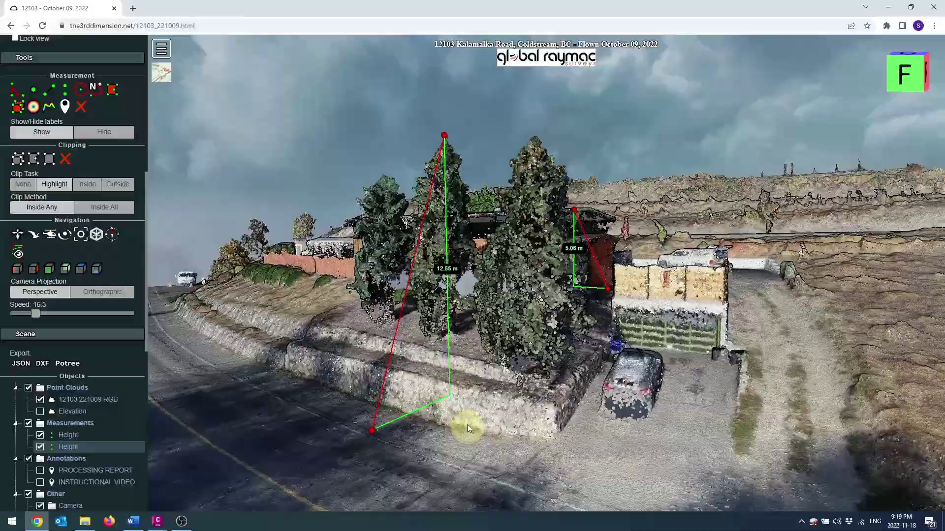
Measure the height from the overhead line beside the utility pole down to the road surface.
drag(233, 295, 707, 379)
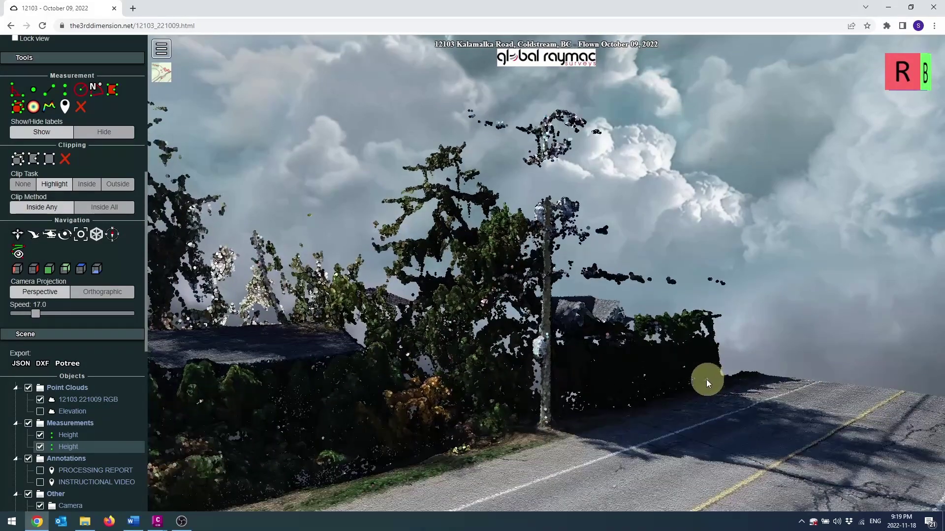
click(55, 87)
click(560, 275)
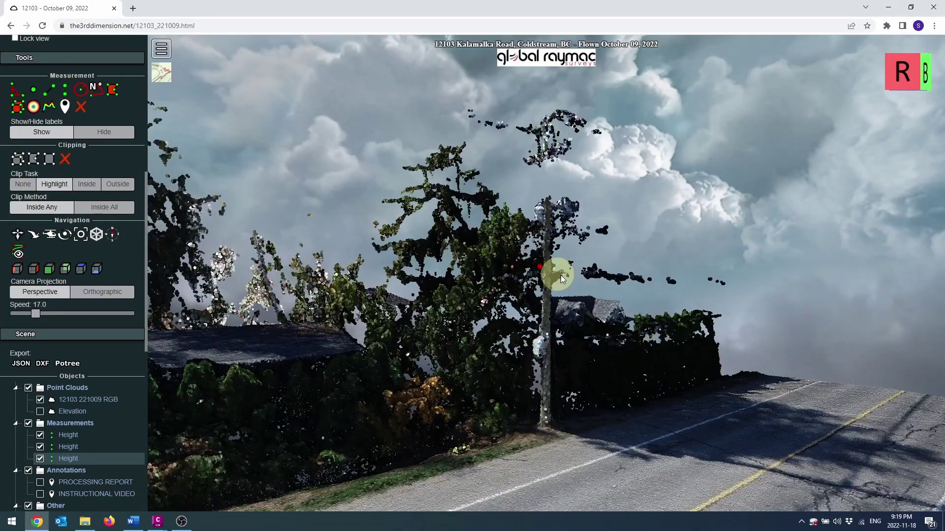
click(618, 392)
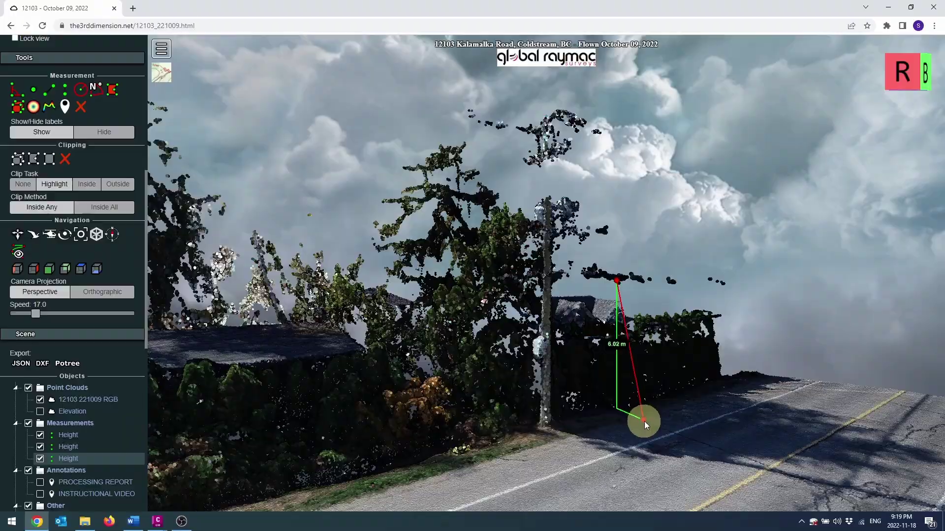
Measure the round patch on the road's white edge line as a circle through three points on its rim.
drag(717, 389, 359, 383)
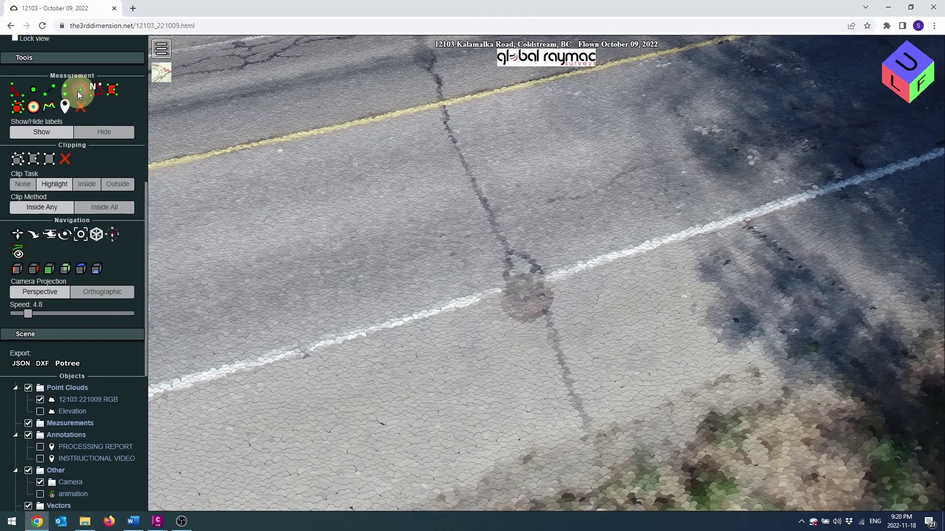
click(78, 90)
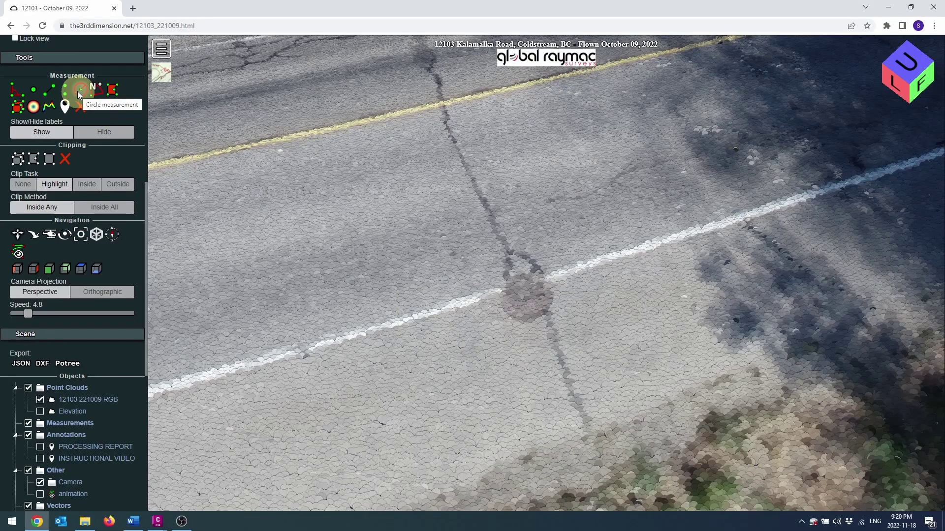
click(563, 266)
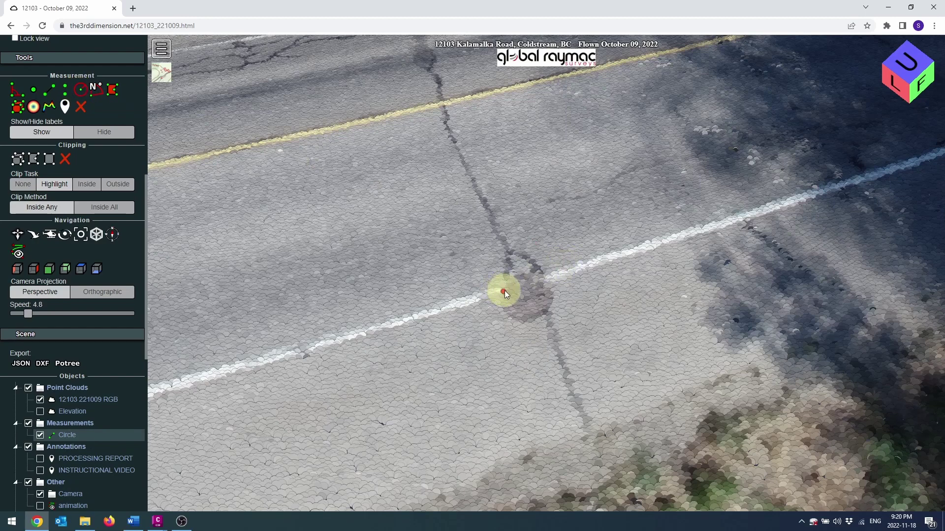
click(530, 320)
drag(560, 320, 723, 262)
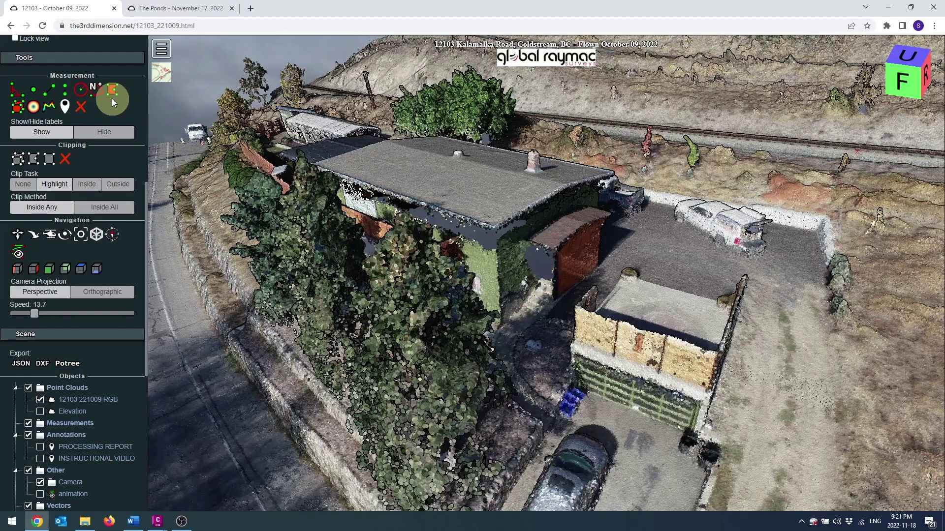
Switch to The Ponds point cloud and measure the azimuth along the nearest pond's concrete edge wall.
click(96, 90)
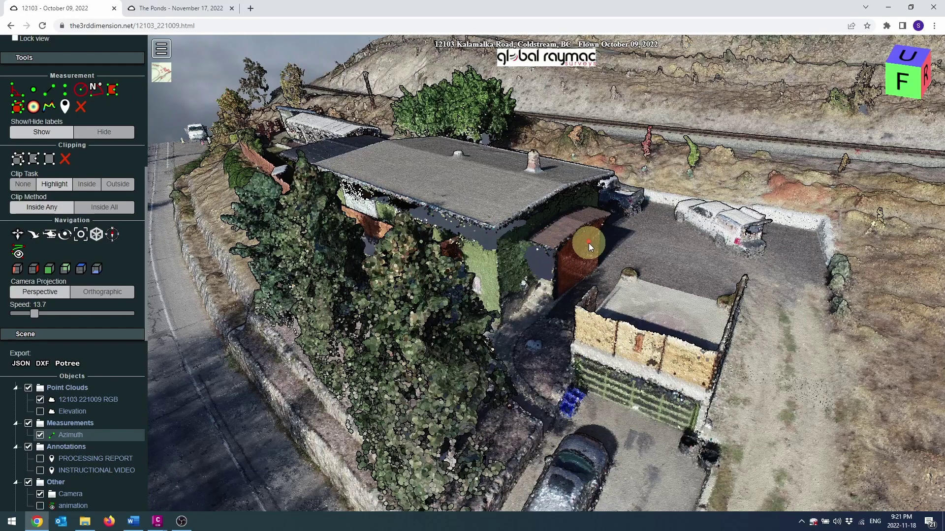
click(196, 9)
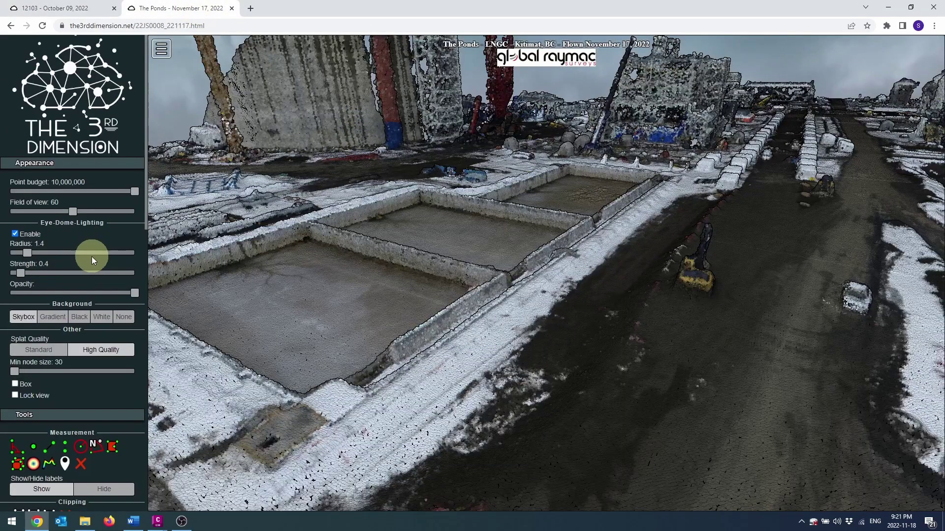
scroll(91, 256, down, 5)
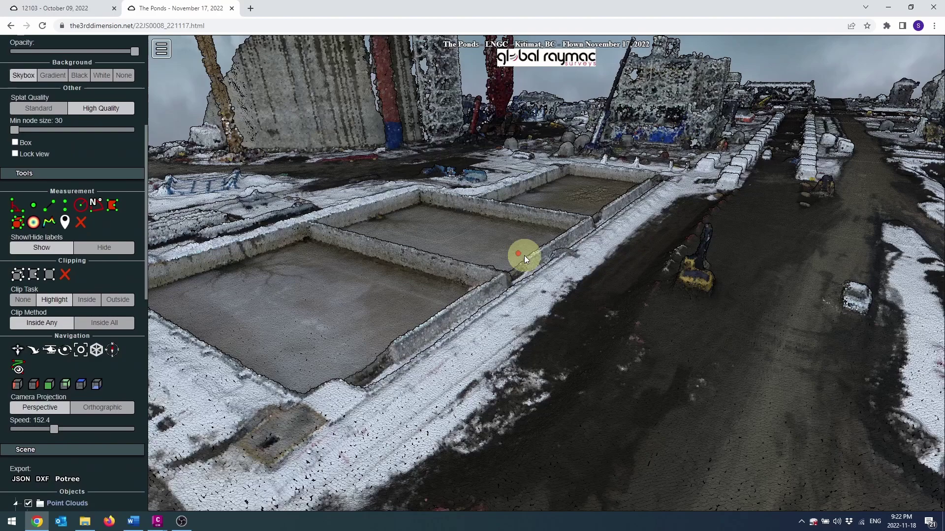
click(496, 285)
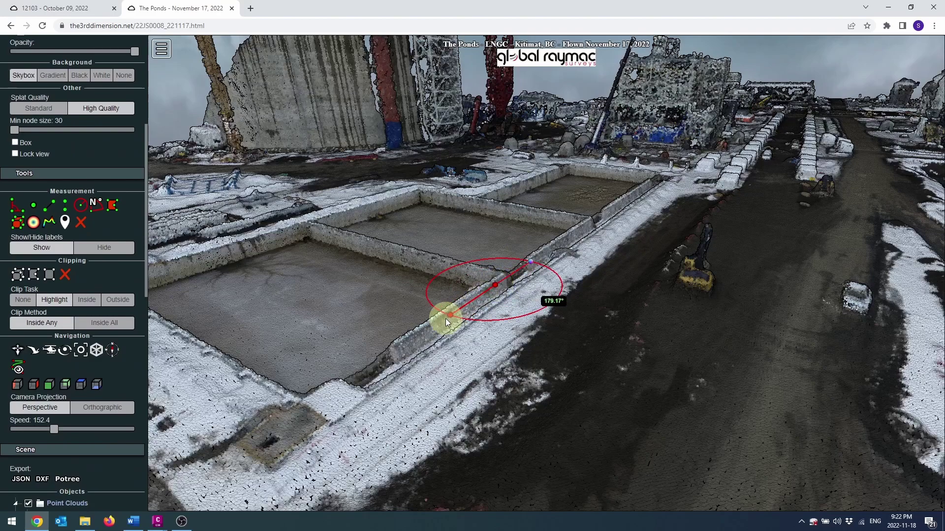
click(423, 334)
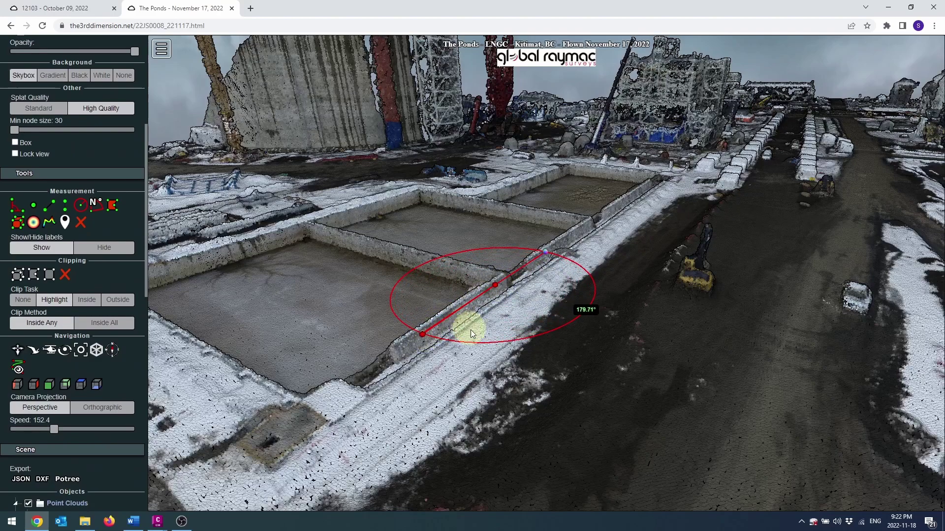
drag(476, 356, 455, 360)
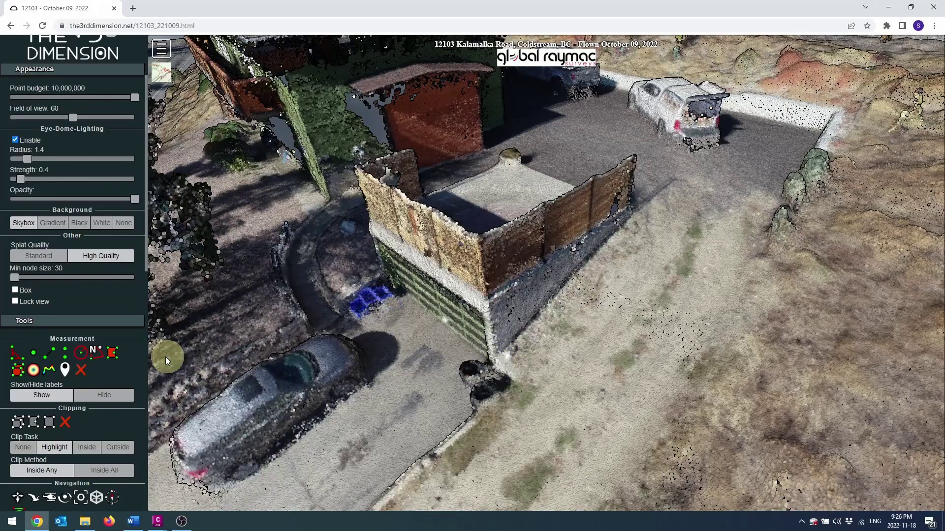
Measure the area of the raised parking pad on the 12103 point cloud by marking its four corners.
click(116, 356)
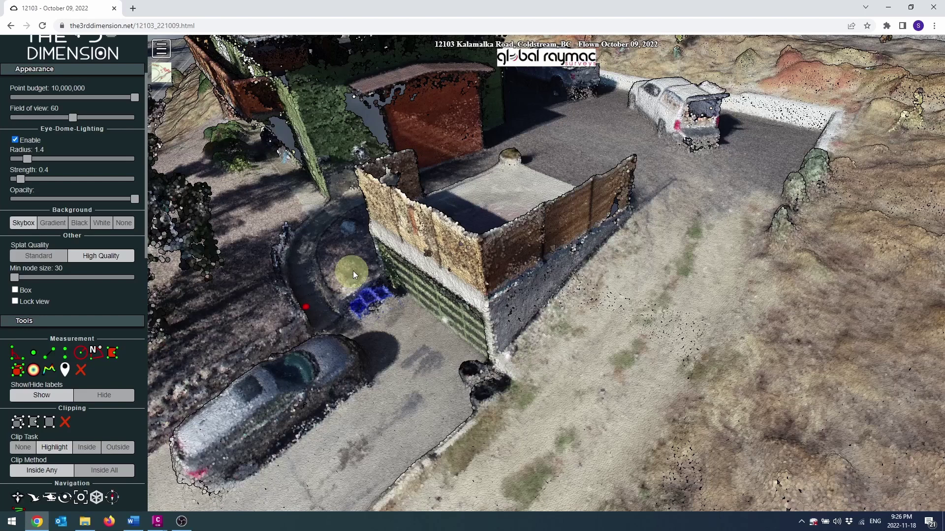
click(374, 232)
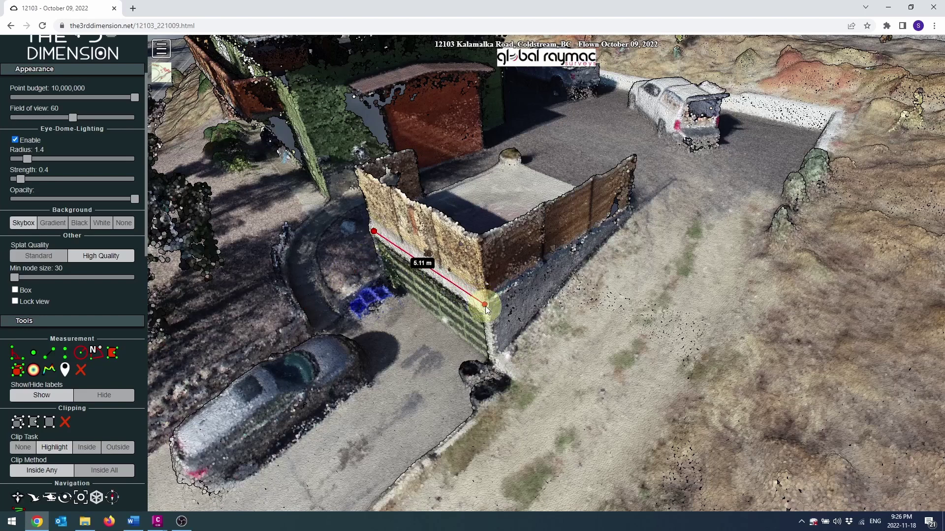
click(631, 207)
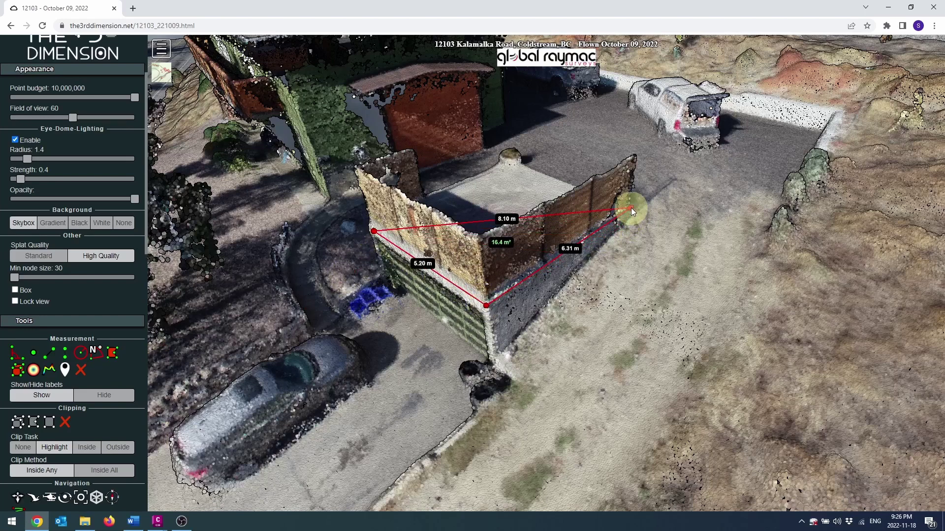
click(522, 164)
right_click(548, 184)
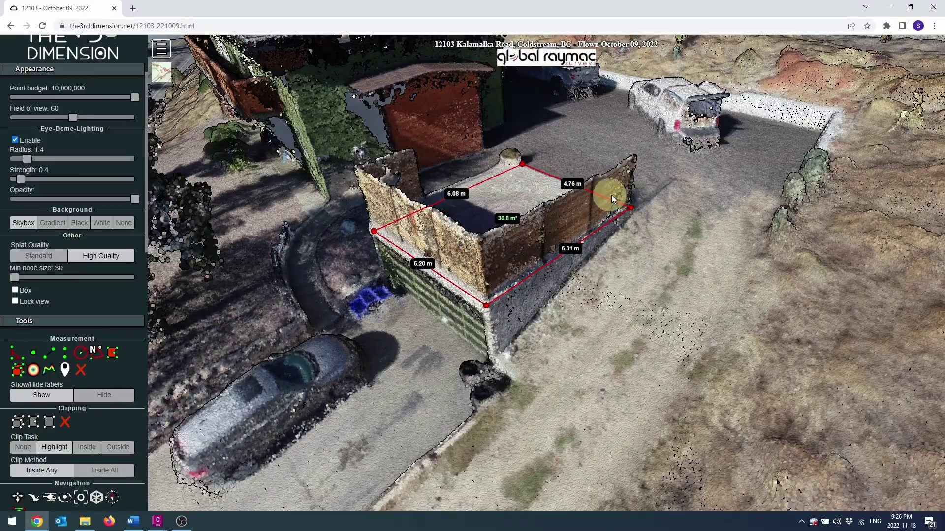
Refine the area polygon by moving its points to the pad's true corners, including the one beside the round bush.
scroll(637, 214, up, 10)
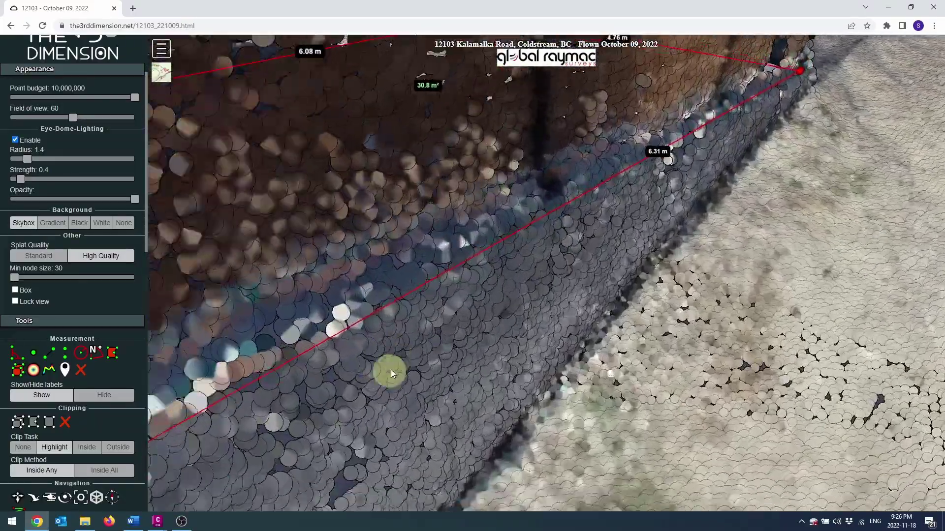
scroll(399, 379, up, 3)
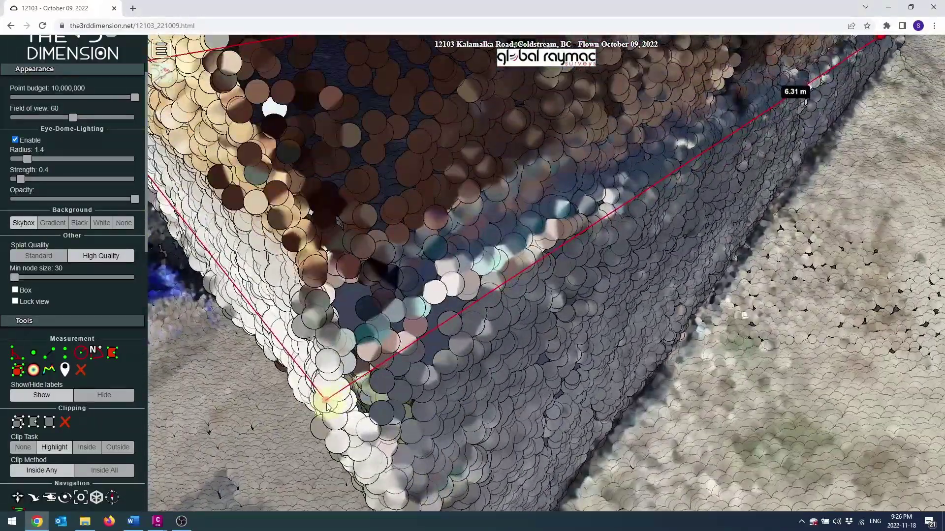
scroll(406, 401, down, 8)
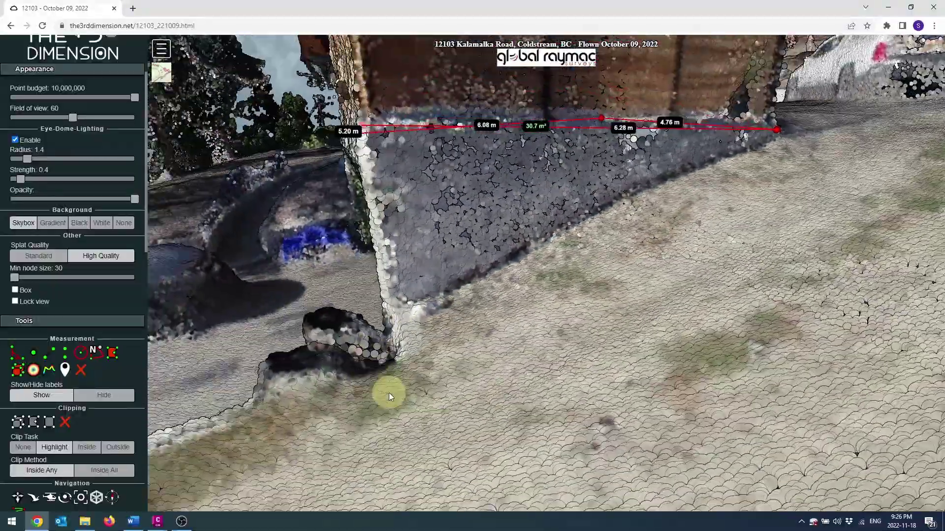
drag(389, 393, 580, 314)
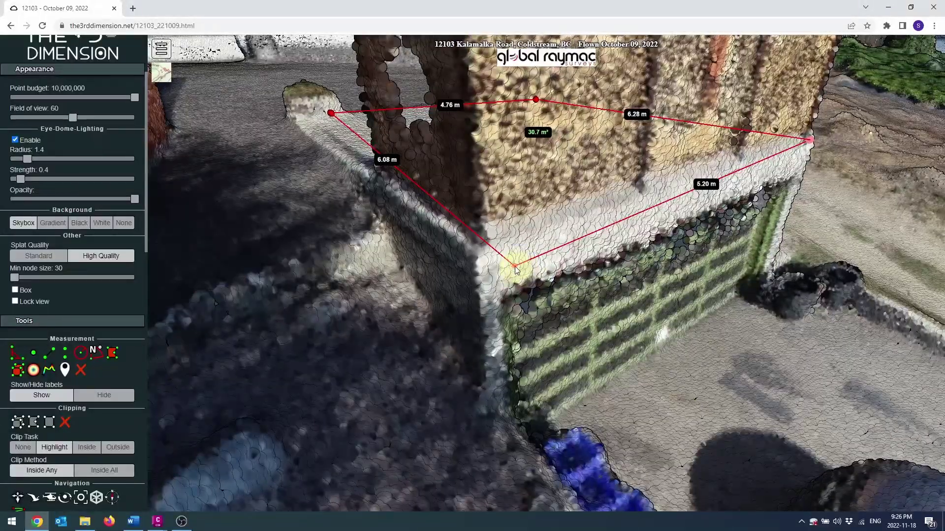
drag(501, 269, 693, 310)
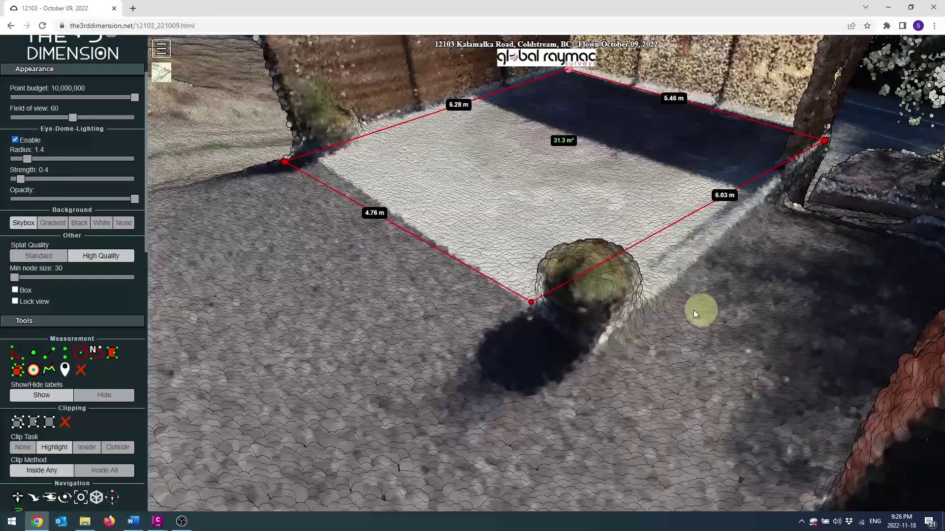
drag(533, 303, 594, 345)
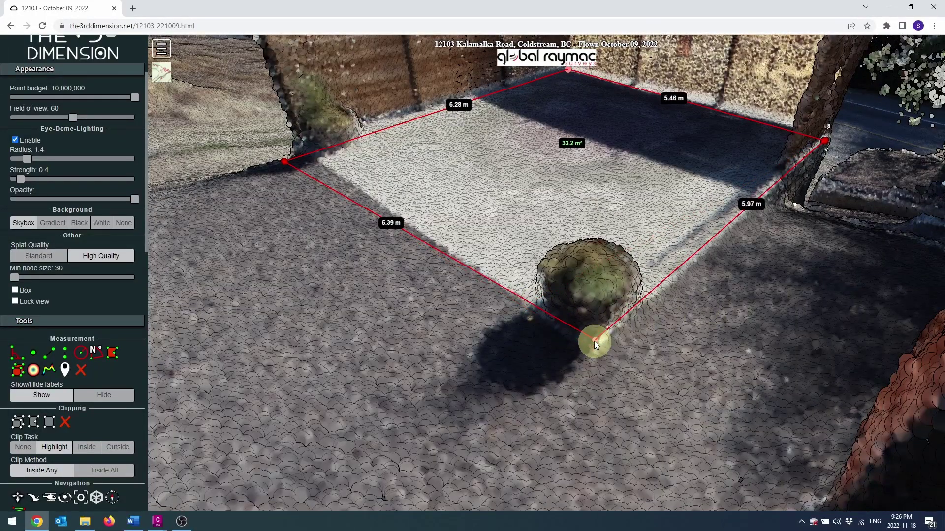
drag(430, 298, 590, 301)
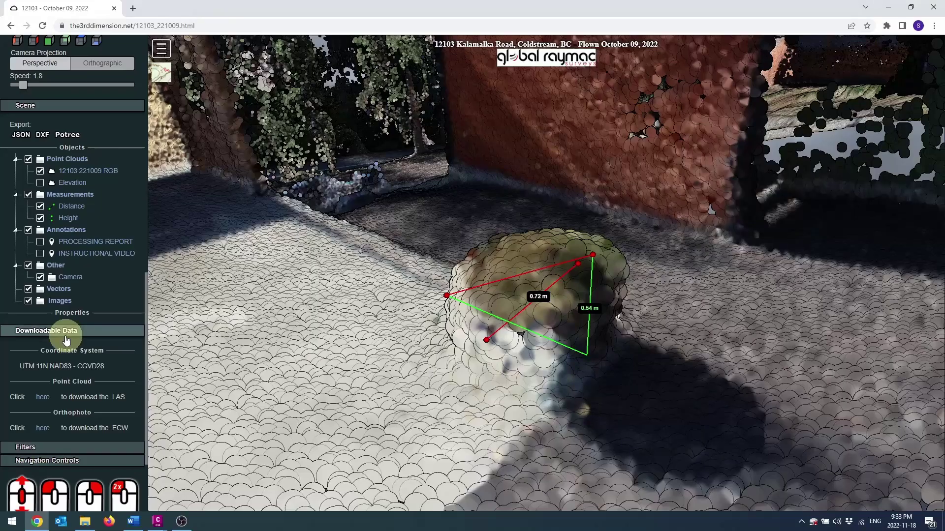
Place a sphere volume measurement at the centre of the round bush on the pad's corner.
click(67, 336)
scroll(66, 340, up, 1)
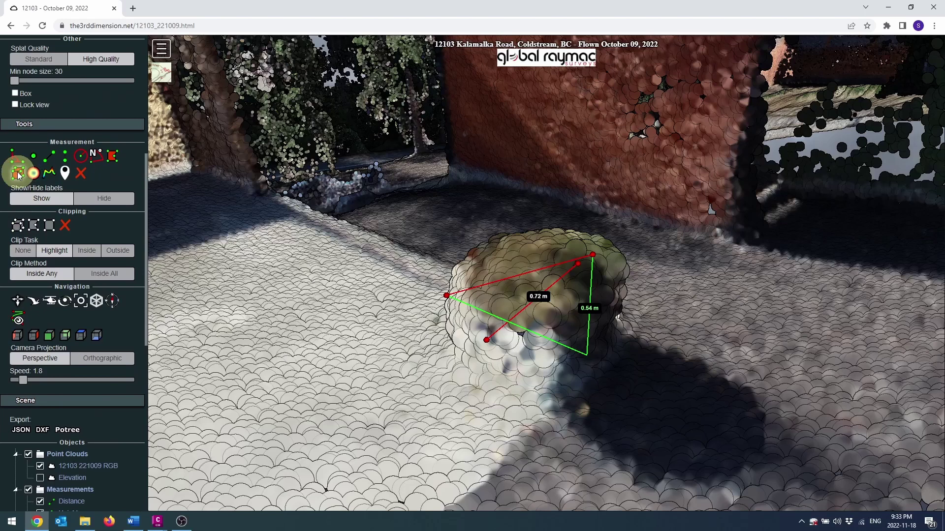
click(33, 173)
click(540, 294)
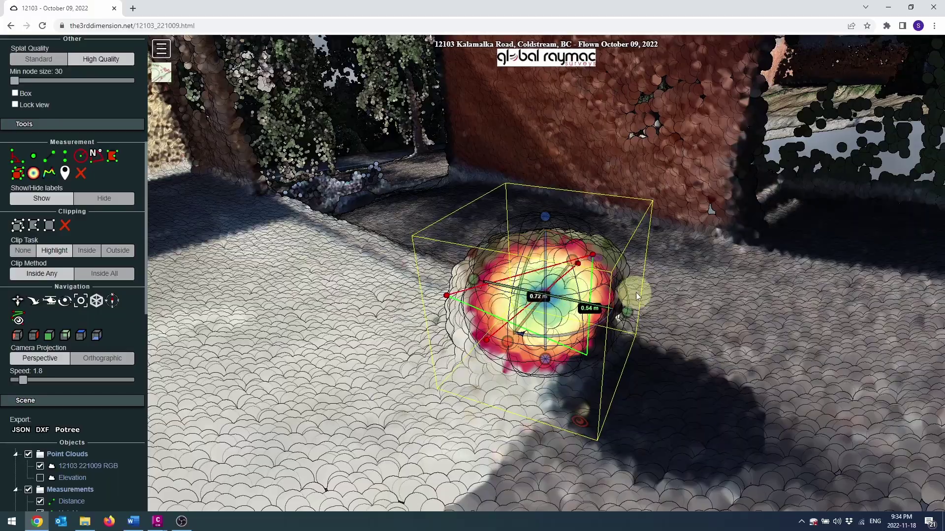
Stretch the sphere volume in each direction until it encloses the round bush, and display the volume's properties.
drag(720, 329, 532, 327)
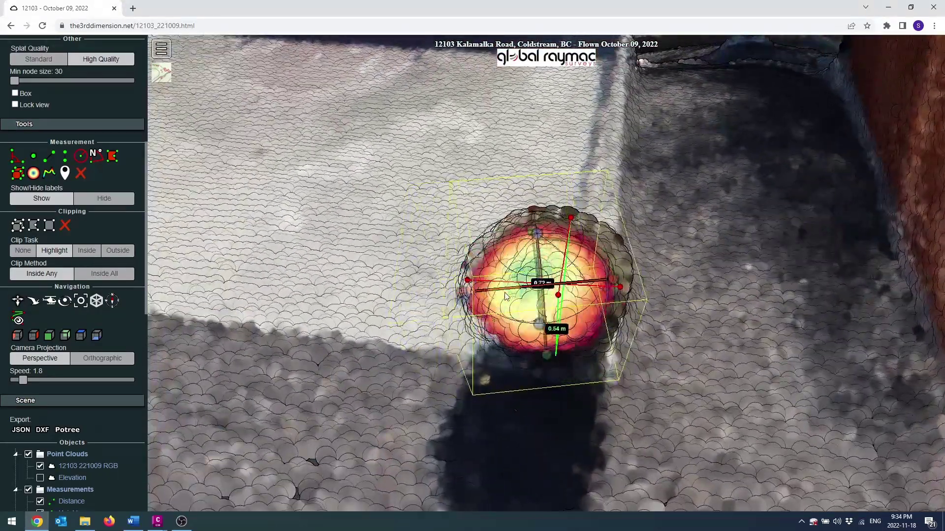
drag(440, 303, 653, 270)
drag(654, 350, 550, 192)
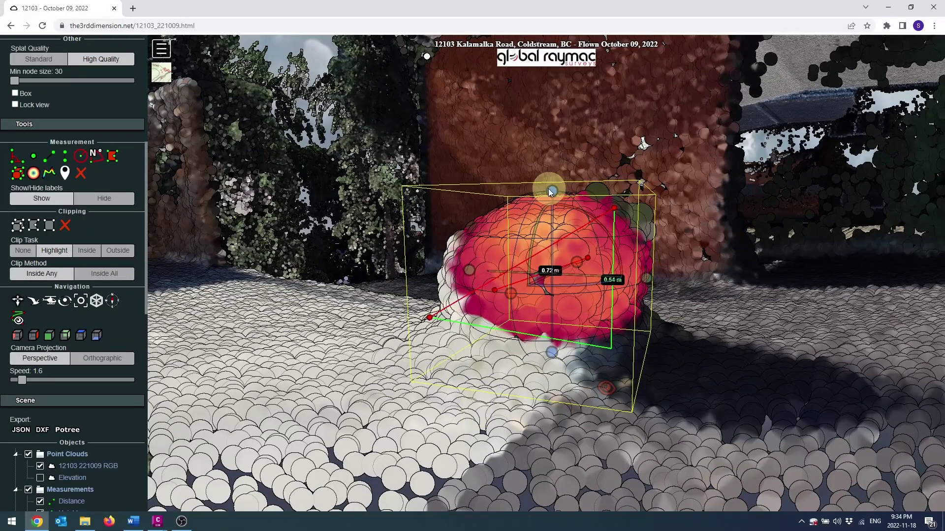
drag(528, 381, 551, 362)
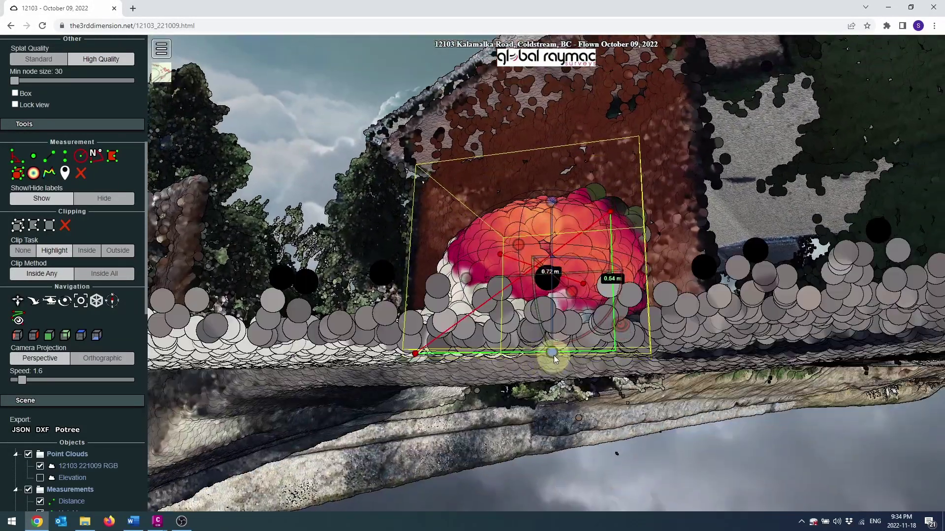
drag(341, 322, 526, 360)
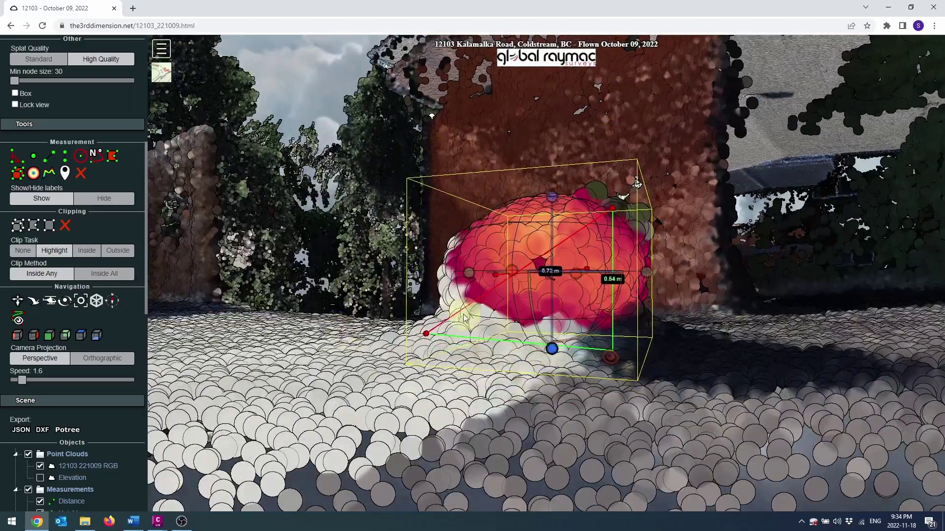
drag(668, 274, 554, 331)
drag(441, 271, 609, 406)
scroll(82, 374, down, 7)
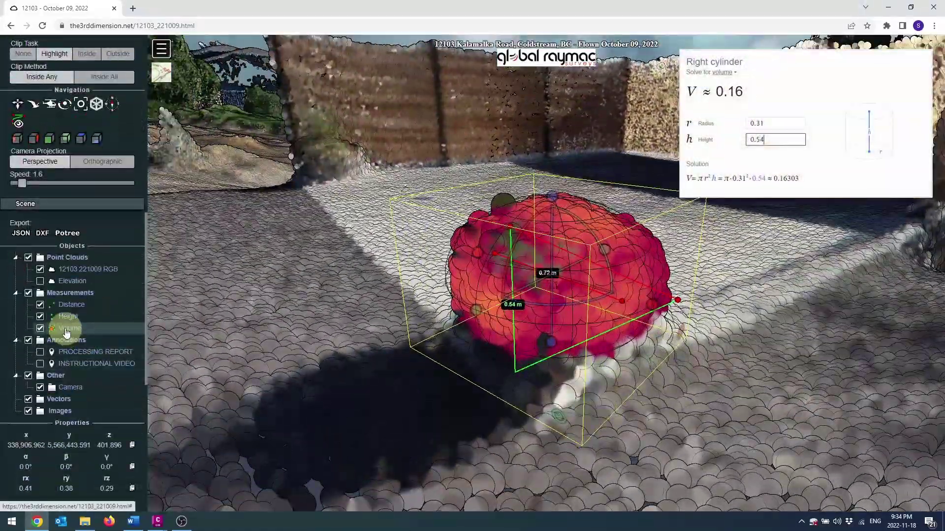
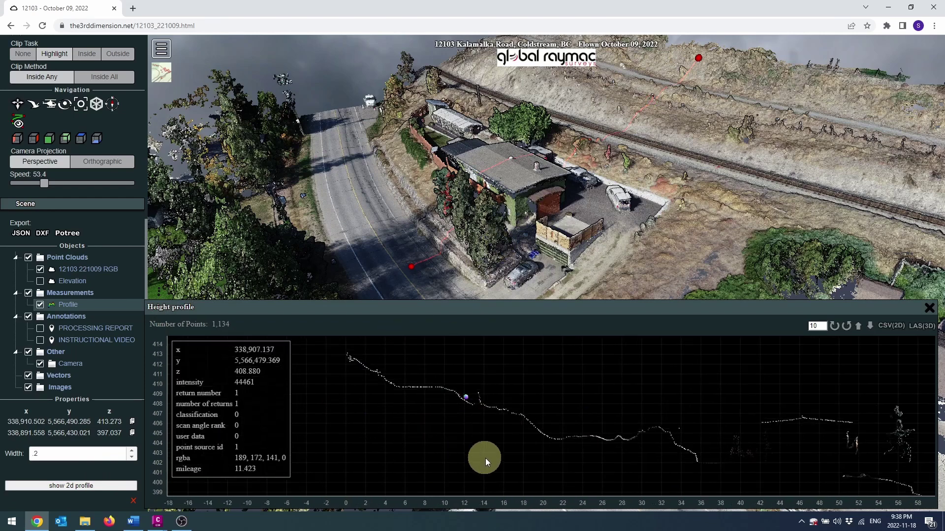
Examine the height profile's points along the upper hillside track and across the railway bed.
scroll(457, 406, up, 3)
scroll(457, 409, up, 5)
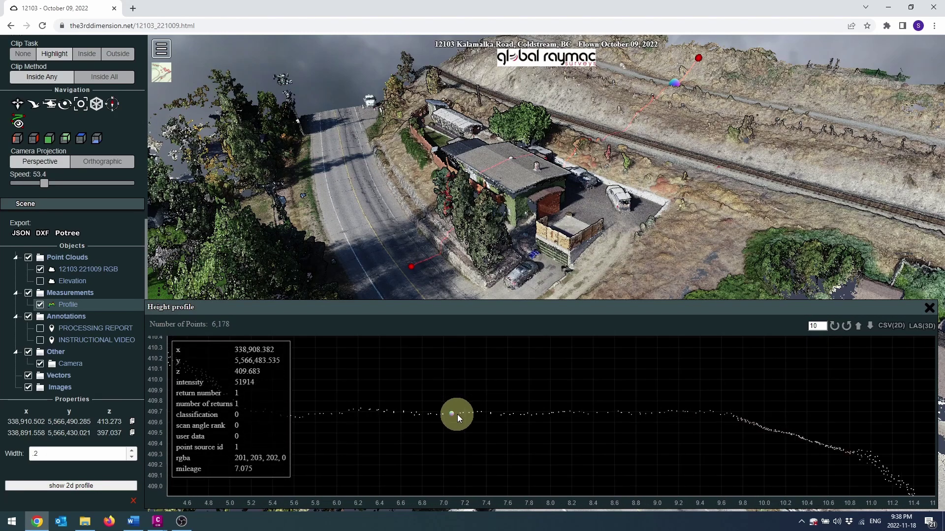
scroll(467, 414, up, 1)
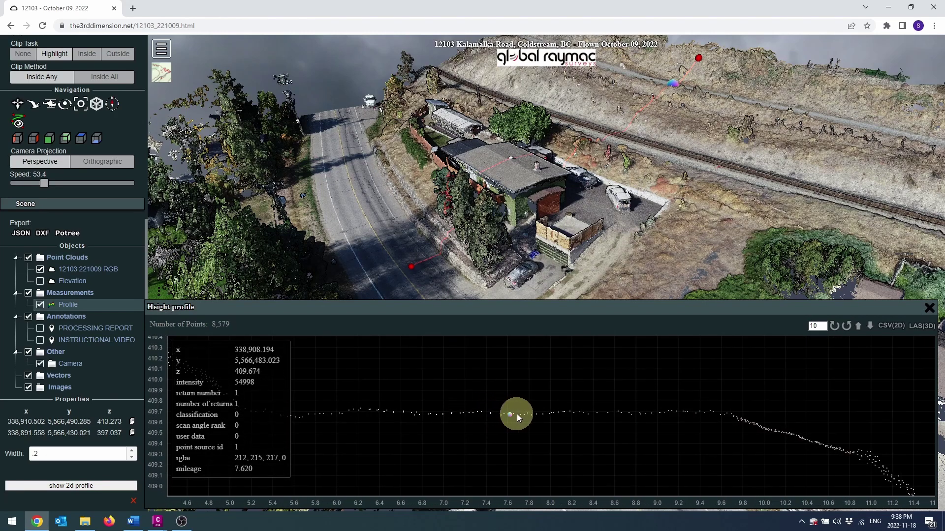
scroll(535, 413, down, 4)
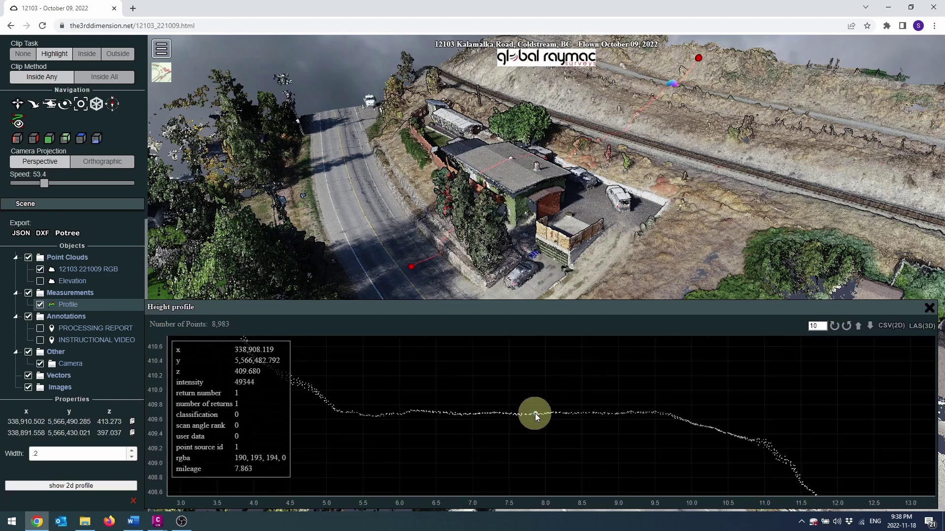
drag(535, 413, 401, 348)
scroll(641, 440, down, 1)
drag(641, 440, 481, 387)
scroll(618, 416, up, 2)
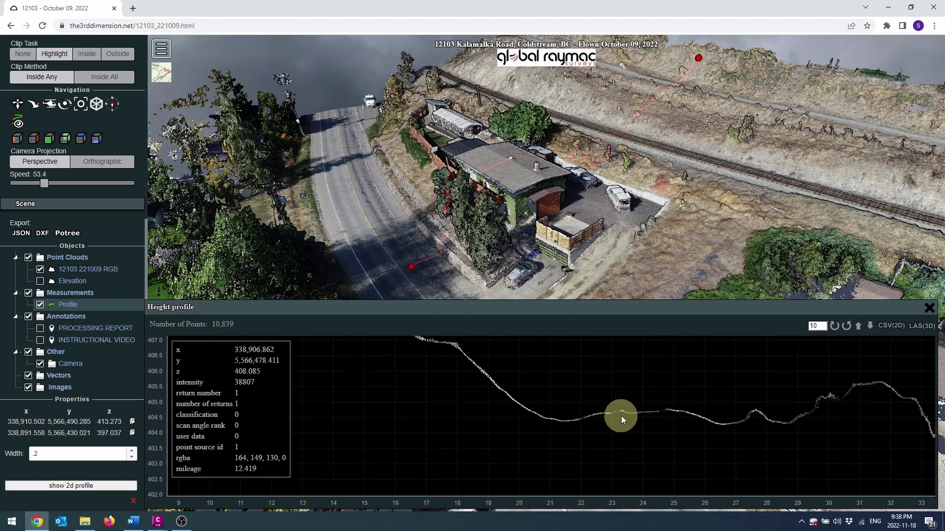
scroll(626, 412, up, 5)
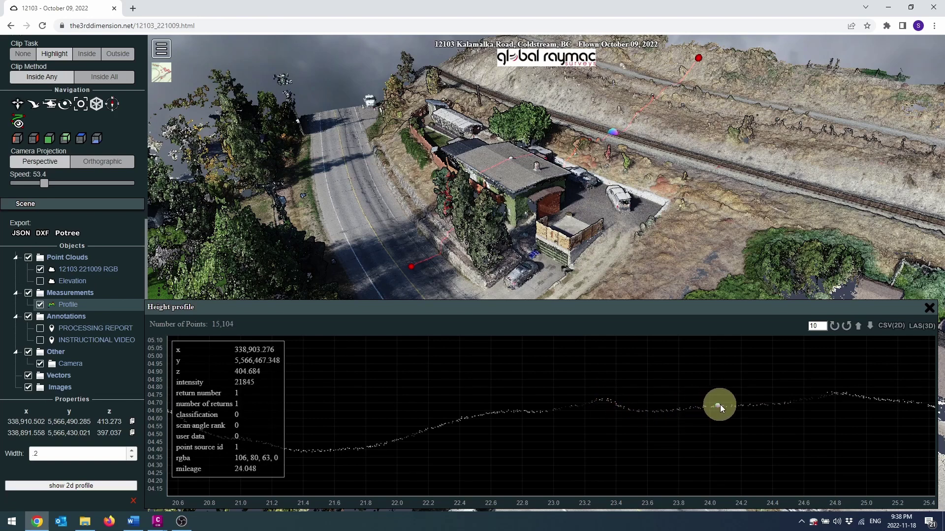
scroll(719, 405, down, 5)
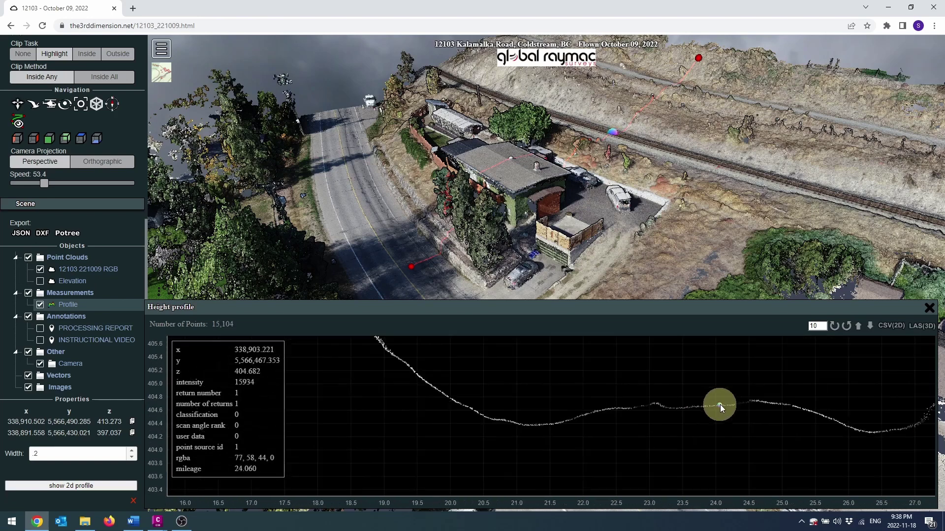
scroll(719, 405, down, 4)
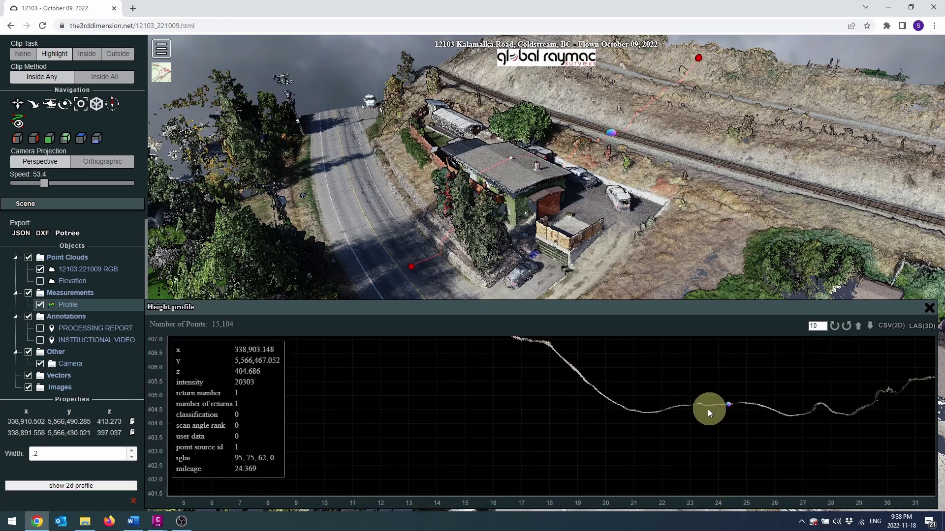
Examine the rest of the height profile, from the house yard over the roof and trees down to the road.
drag(635, 409, 429, 411)
scroll(427, 409, down, 2)
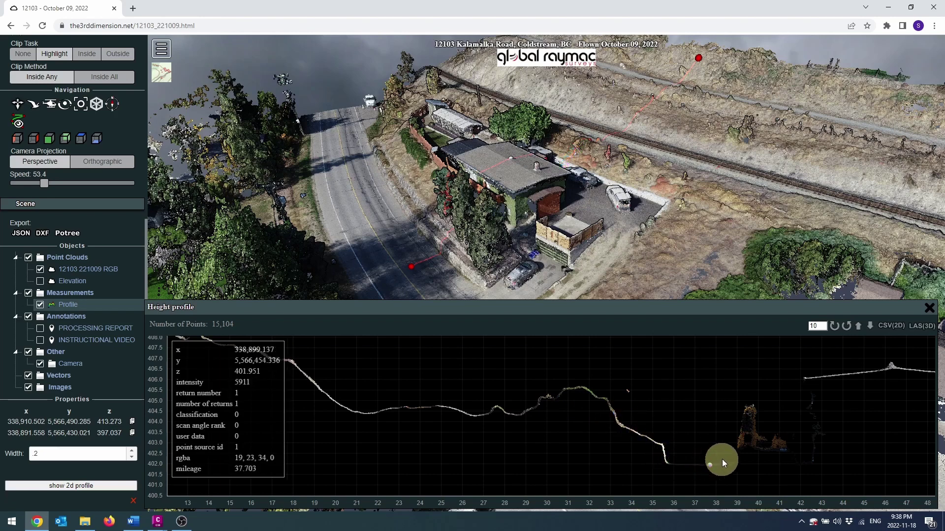
drag(728, 447, 545, 441)
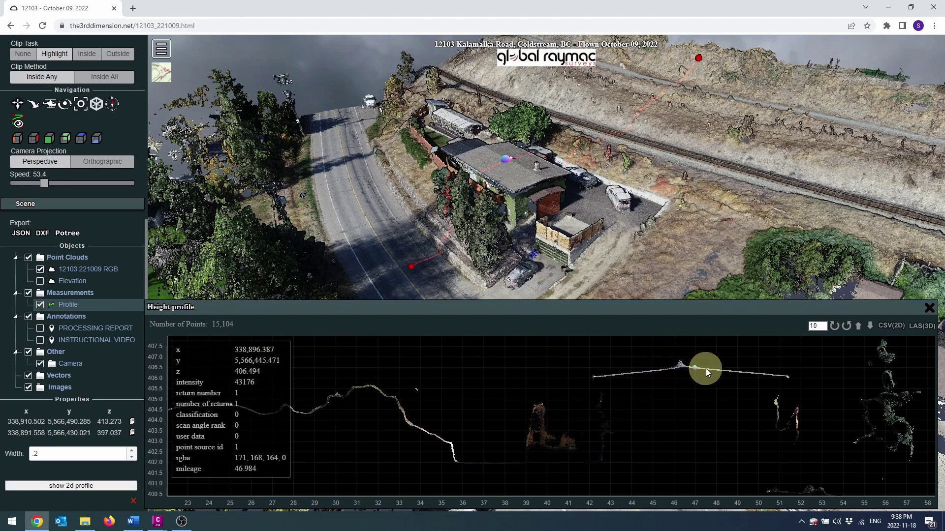
drag(718, 380, 506, 424)
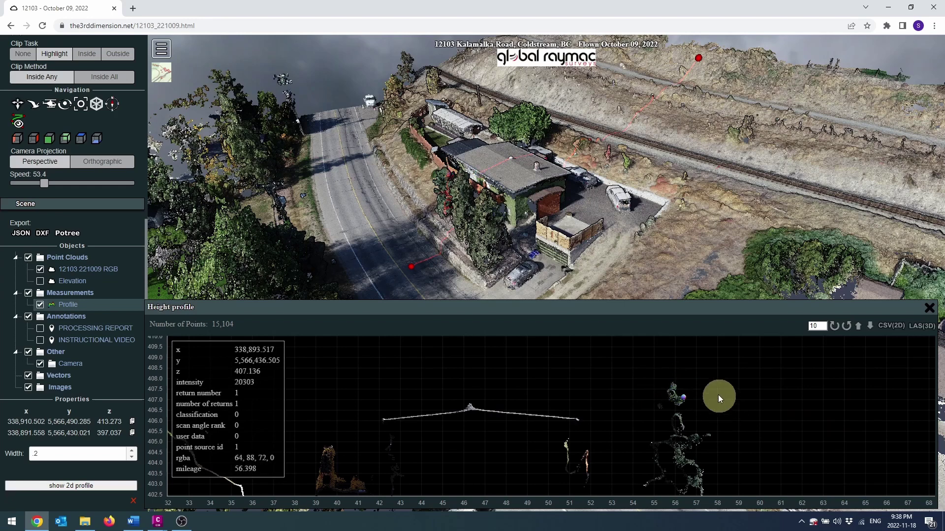
drag(722, 400, 685, 351)
drag(717, 445, 663, 397)
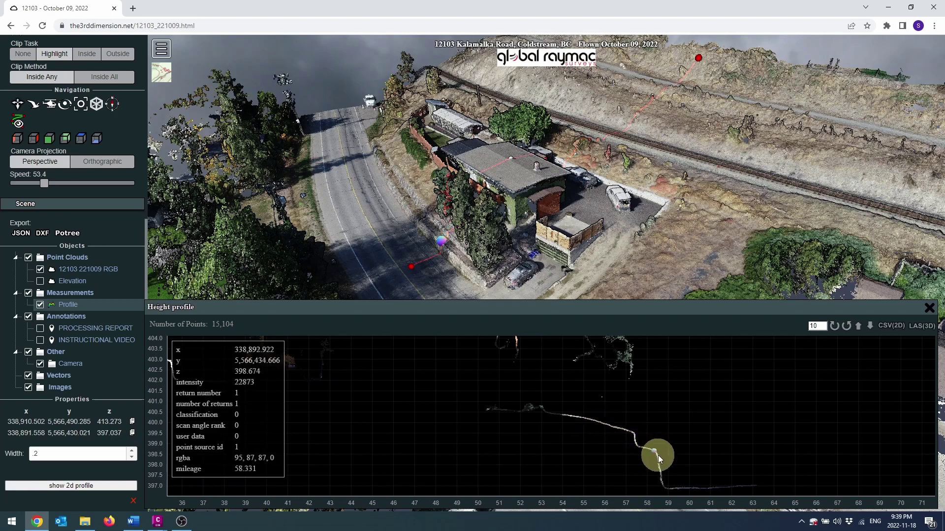
drag(671, 445, 619, 436)
scroll(654, 435, up, 5)
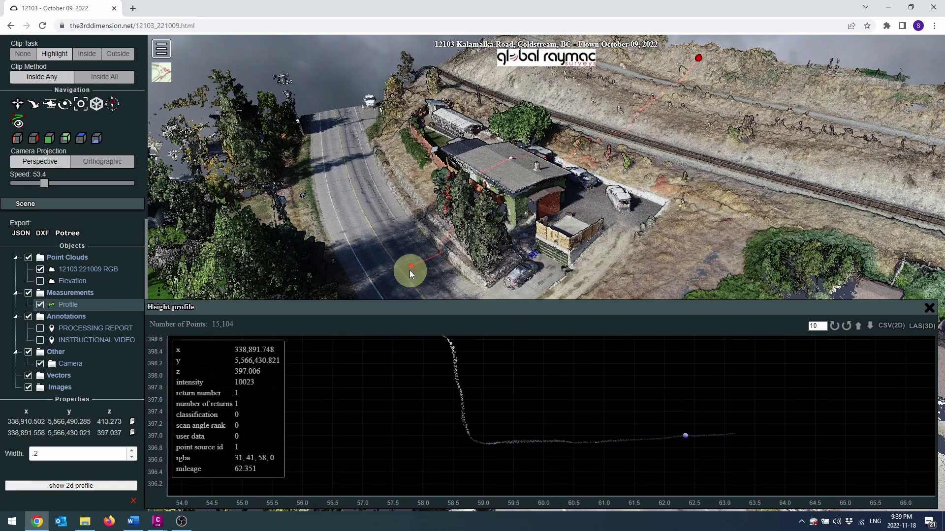
Extend the profile line's road-side end farther across the road and inspect the road surface in the height profile.
drag(409, 266, 387, 279)
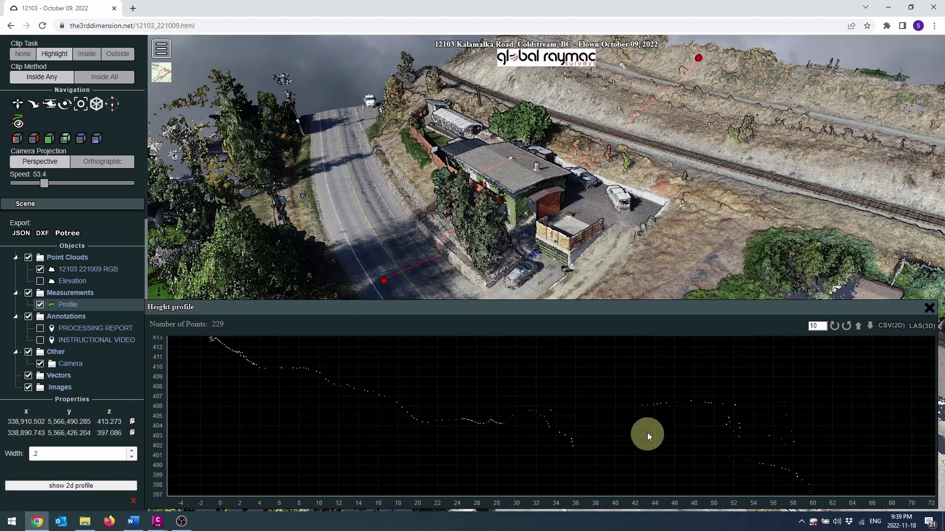
mouse_move(649, 405)
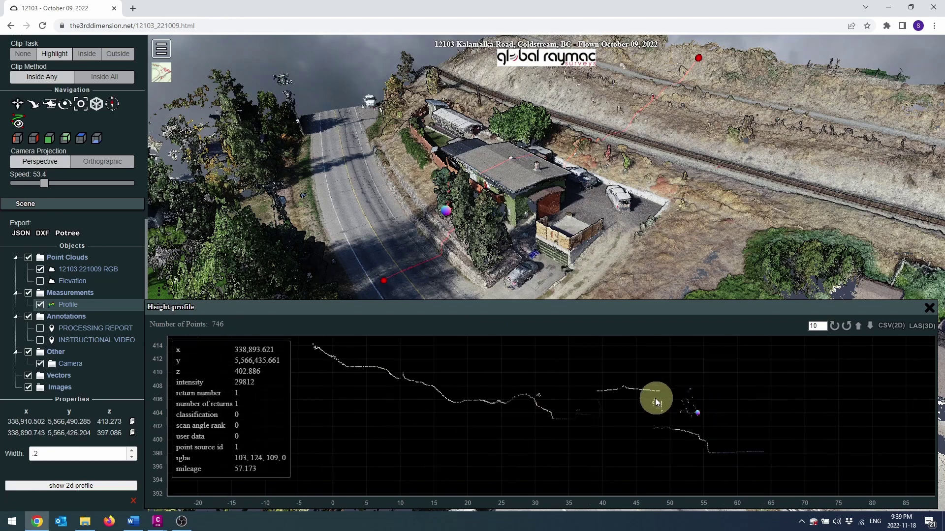
scroll(639, 426, up, 8)
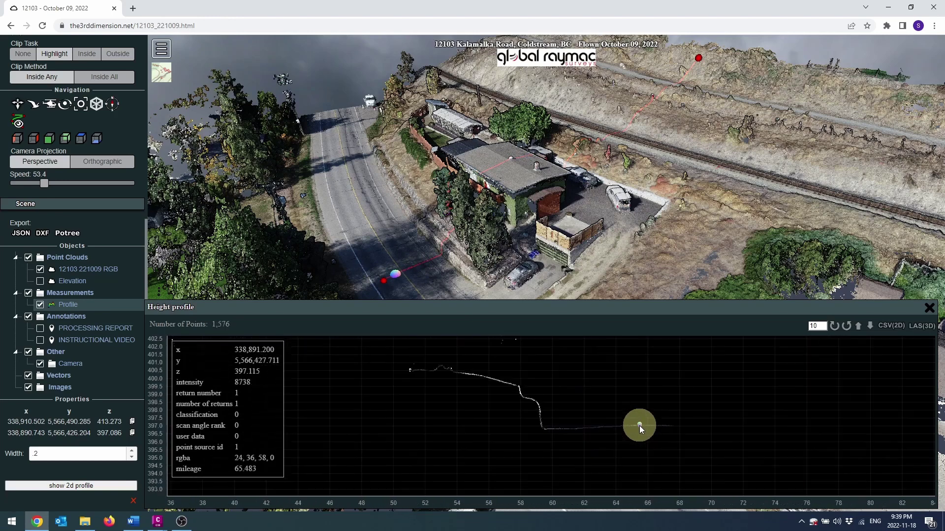
scroll(639, 426, up, 3)
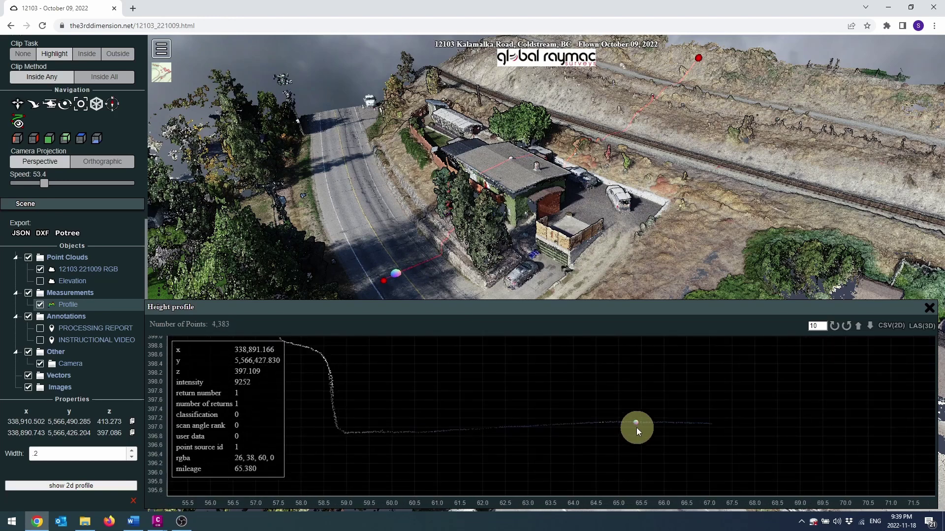
scroll(595, 420, up, 2)
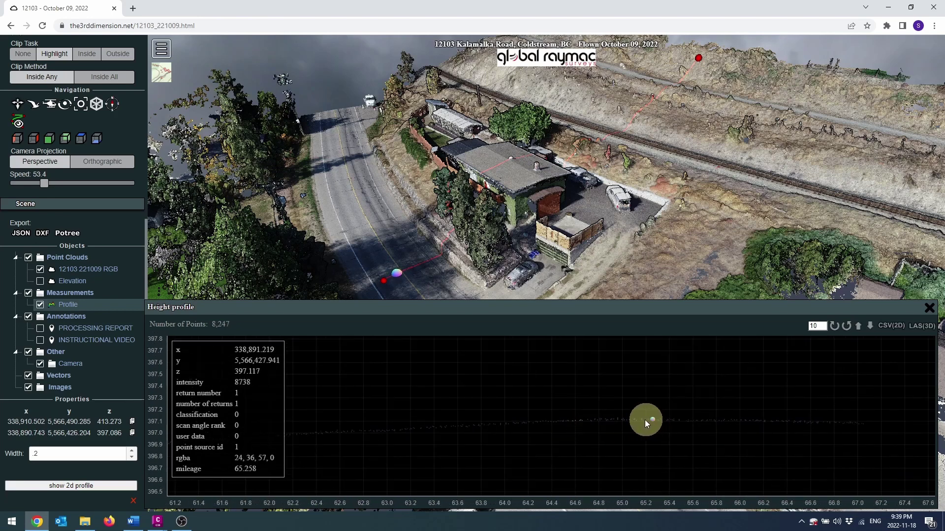
scroll(621, 418, down, 1)
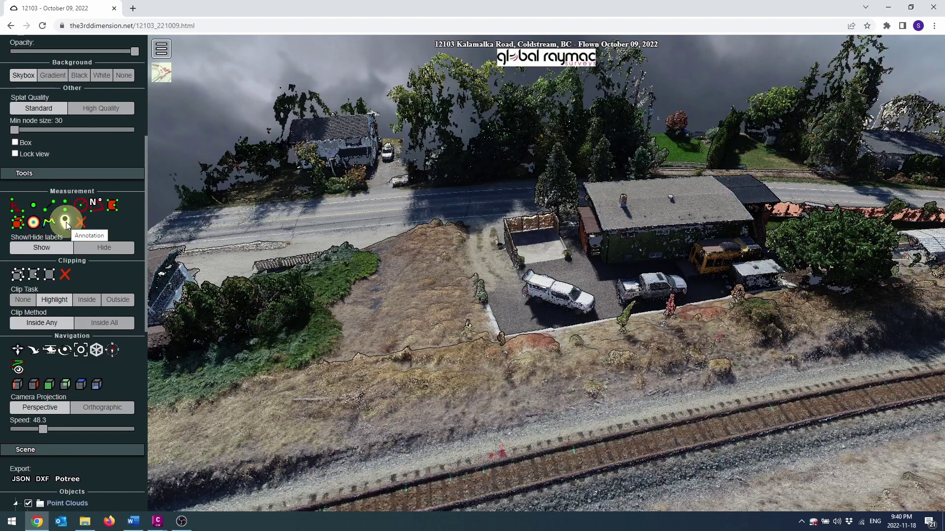
Place an annotation at the road's edge beside the dry grass slope and close its description.
drag(370, 250, 422, 252)
click(351, 254)
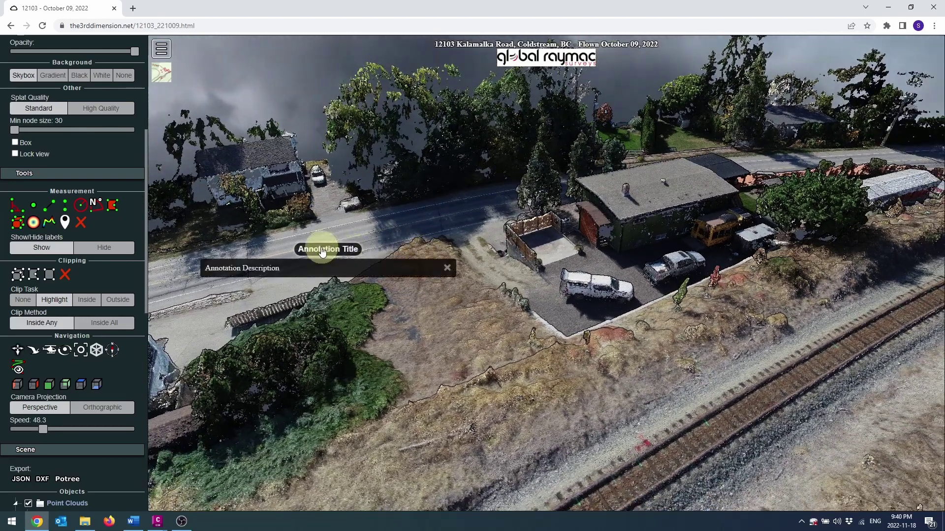
drag(222, 268, 261, 272)
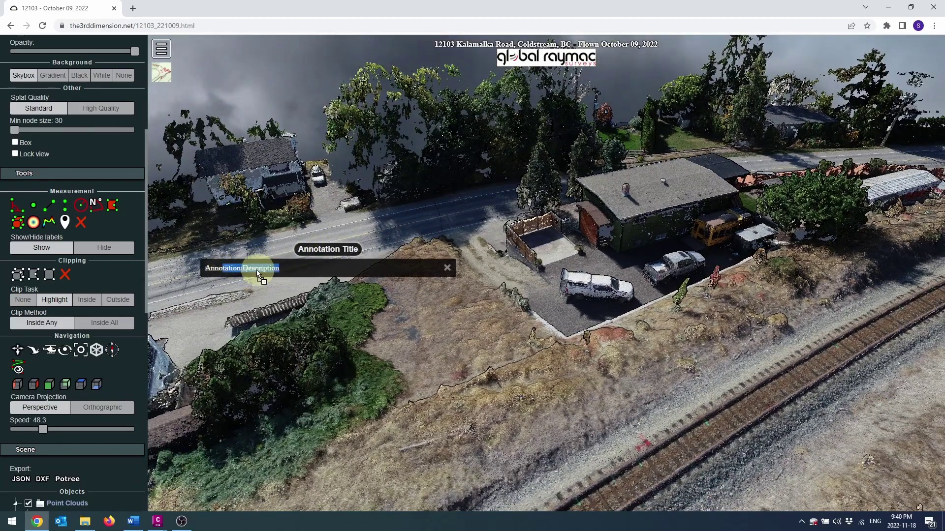
click(447, 268)
Hide the newly placed annotation through the scene's object list.
scroll(76, 399, down, 3)
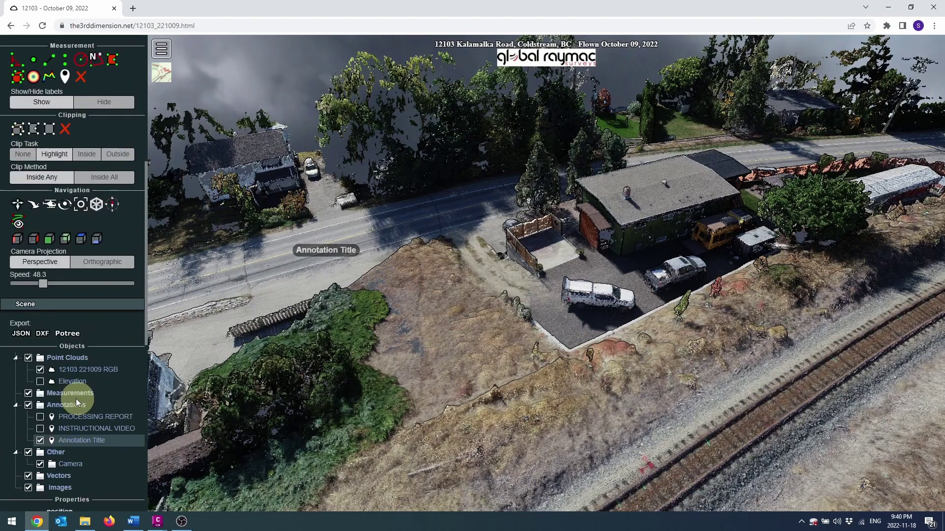
scroll(74, 398, down, 1)
click(69, 396)
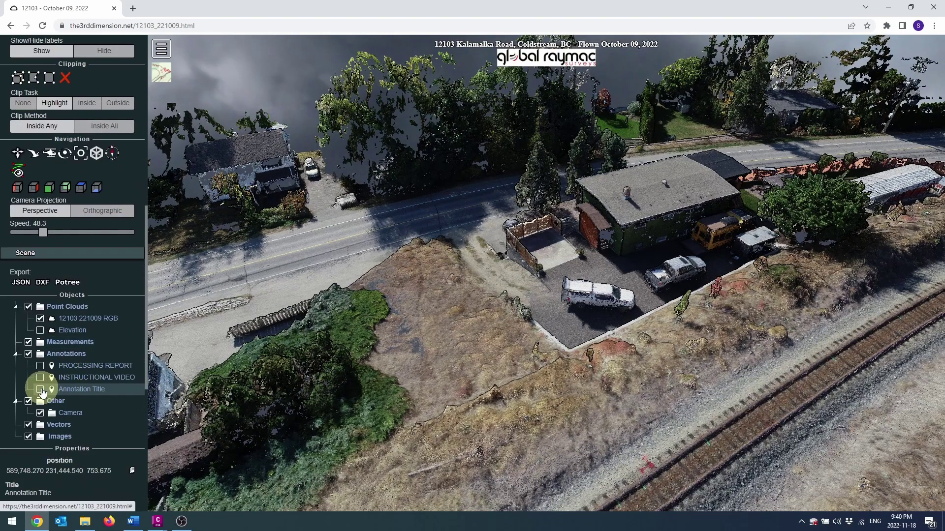
click(40, 389)
drag(320, 313, 332, 298)
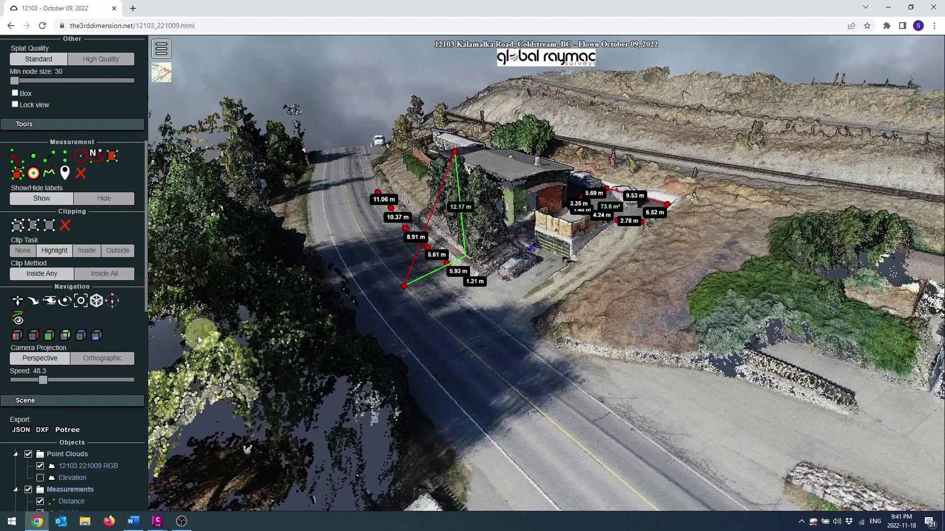
Toggle the distance, height and area measurements off and back on, and do the same with all measurement labels.
scroll(84, 357, down, 2)
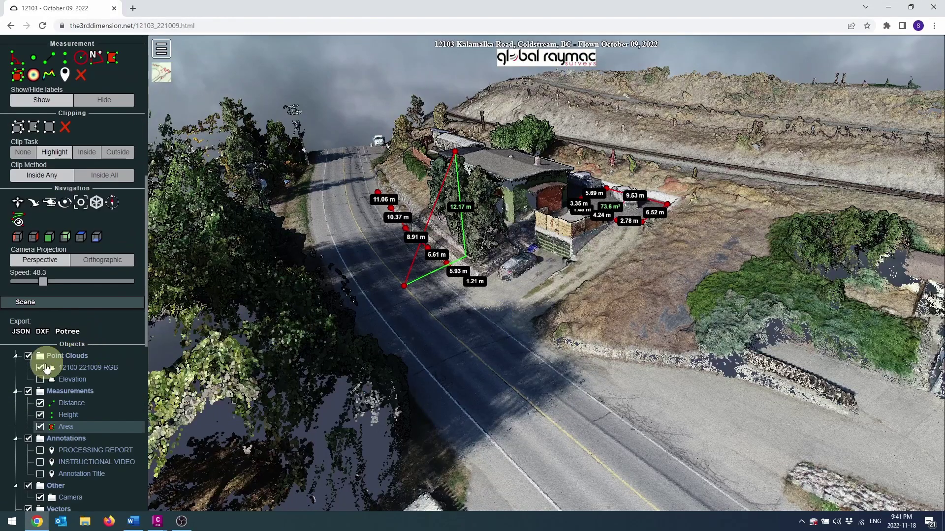
click(41, 408)
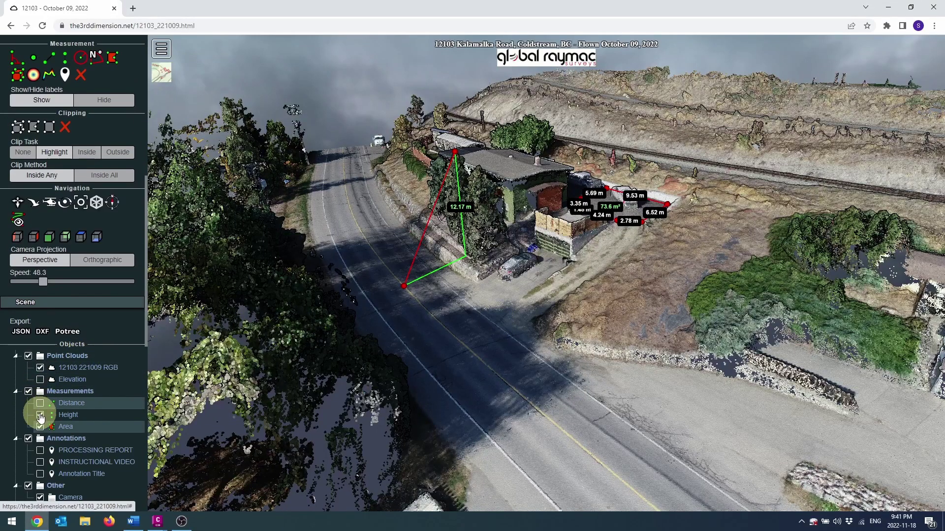
click(41, 415)
click(39, 427)
click(40, 426)
click(41, 415)
click(40, 403)
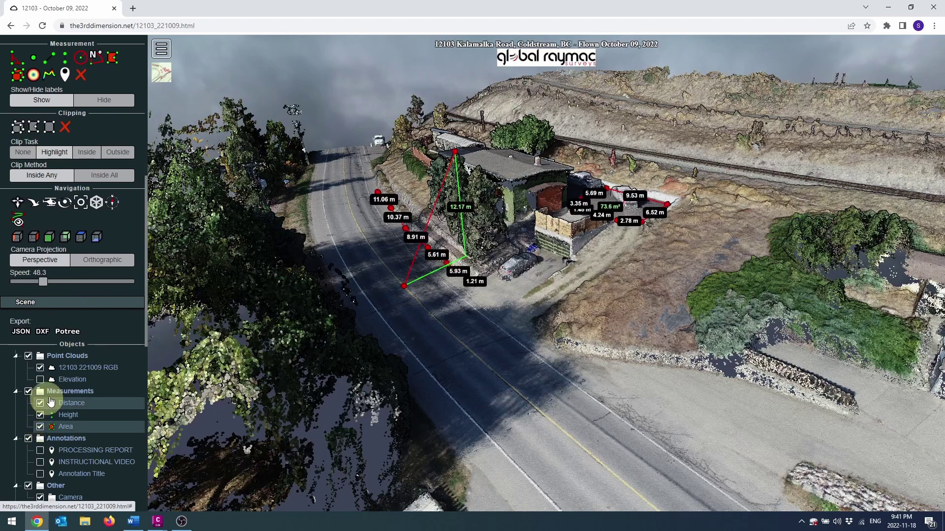
click(95, 109)
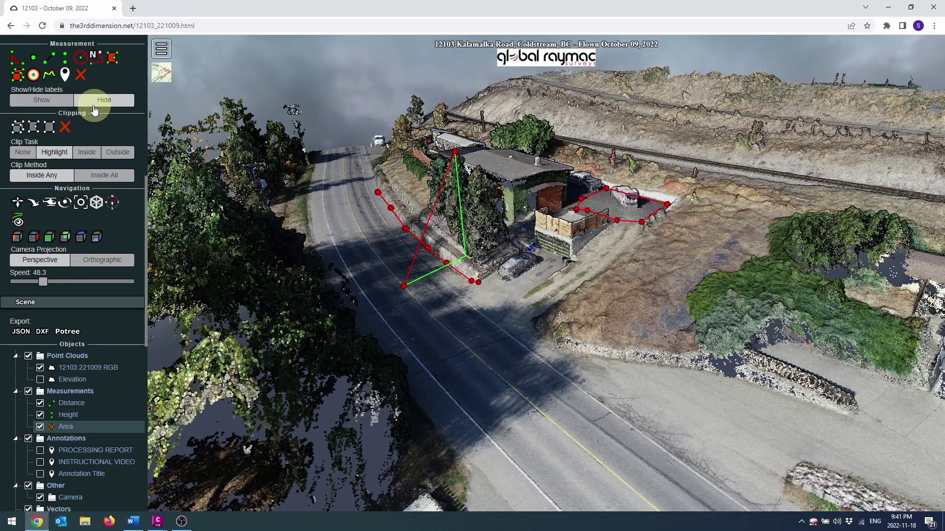
click(60, 106)
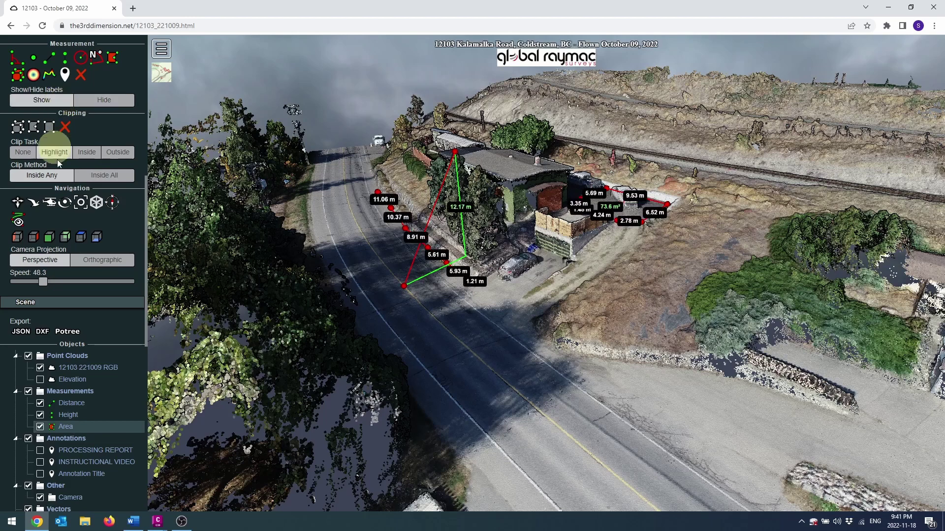
Display the distance measurement's properties, highlight its total, and delete the measurement.
scroll(134, 397, down, 2)
click(93, 308)
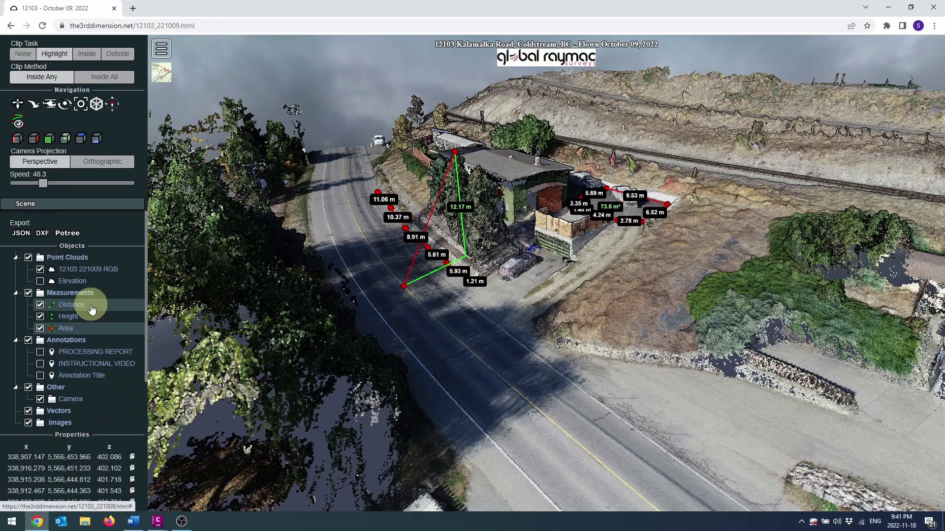
scroll(134, 426, down, 2)
scroll(133, 423, down, 3)
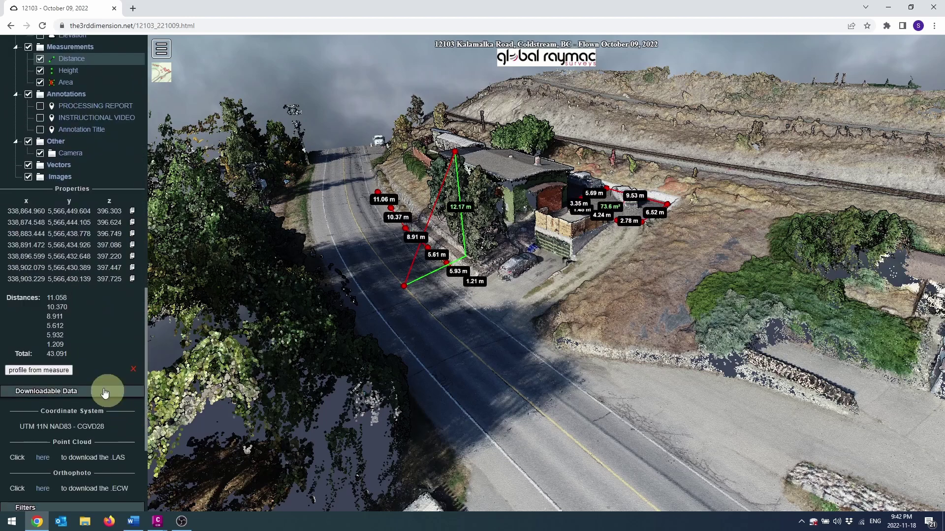
drag(50, 353, 65, 354)
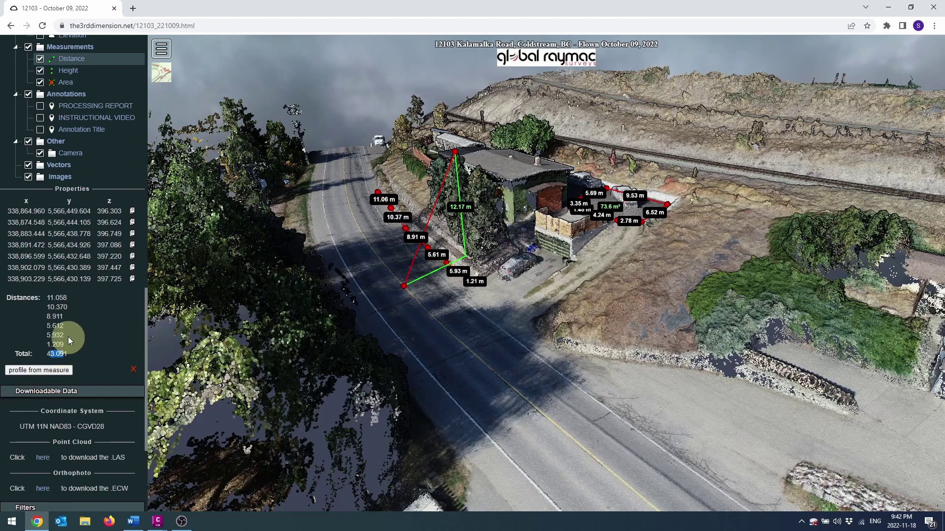
click(130, 370)
Display the height measurement's properties, highlight its height value, and delete the measurement.
scroll(113, 306, up, 3)
click(91, 178)
scroll(125, 327, down, 2)
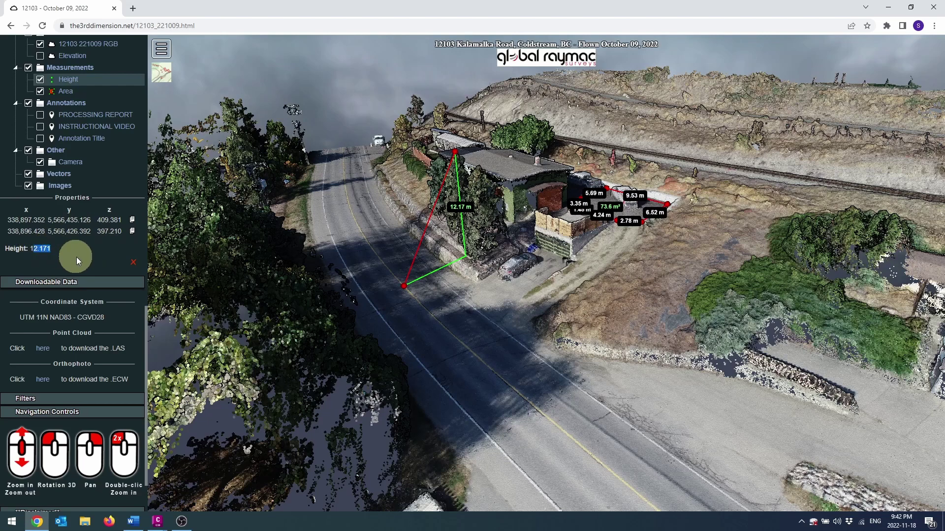
click(133, 263)
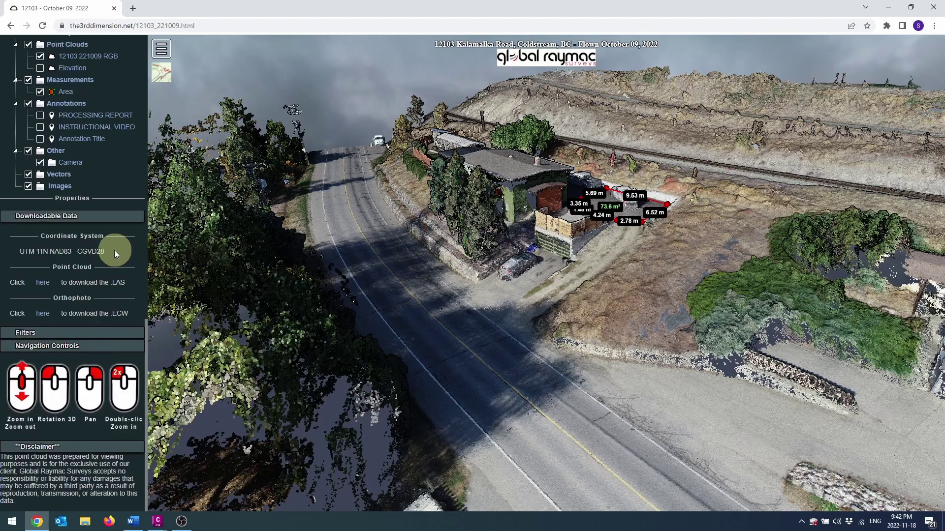
Display the area measurement's properties and highlight its area value.
scroll(114, 250, up, 3)
click(75, 239)
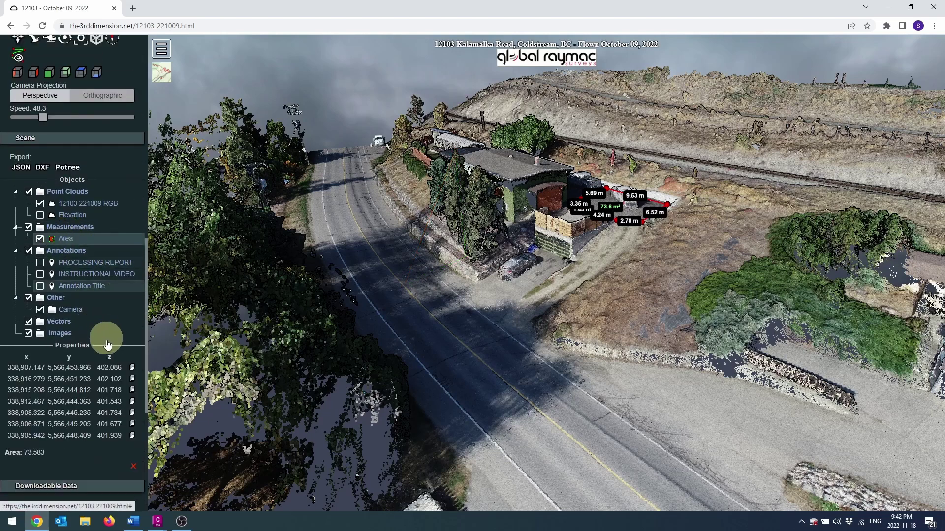
scroll(107, 360, down, 2)
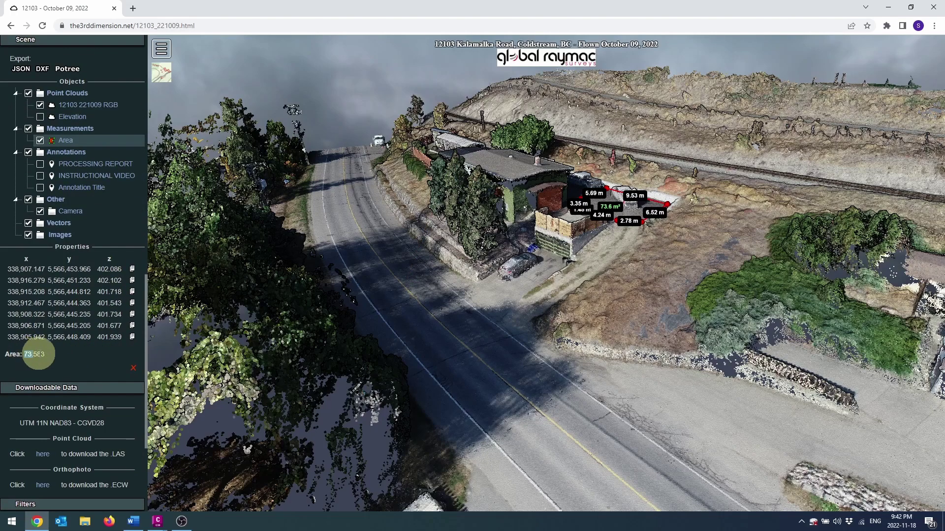